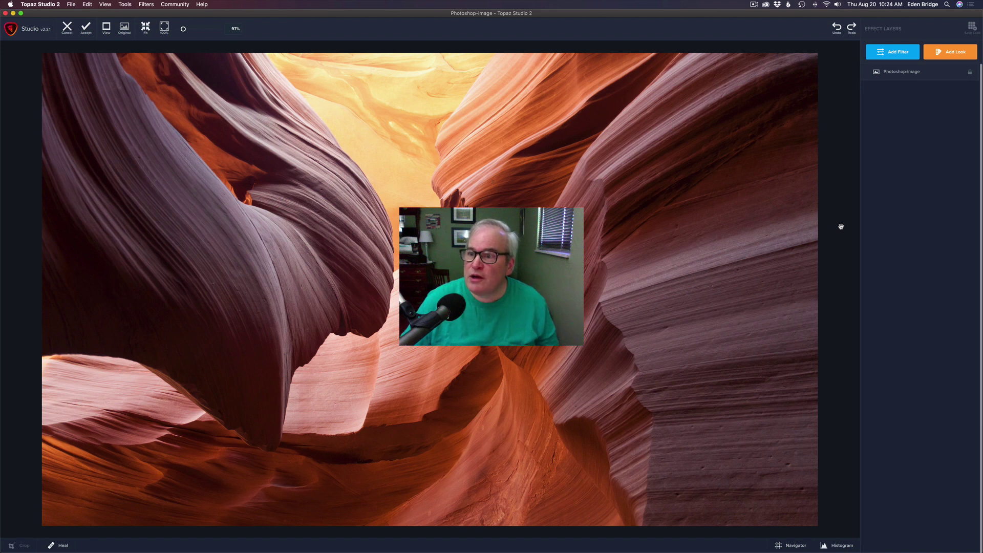
Step: Add a Precision Detail filter, set Overall Small Detail to 0.18 and its boost to -0.04, and compare with the original
left_click(891, 54)
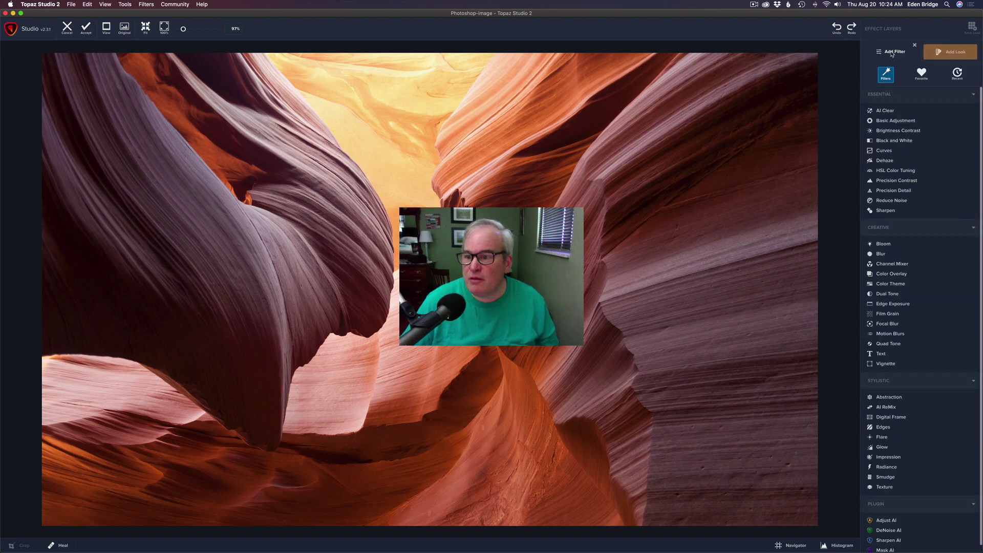
left_click(894, 191)
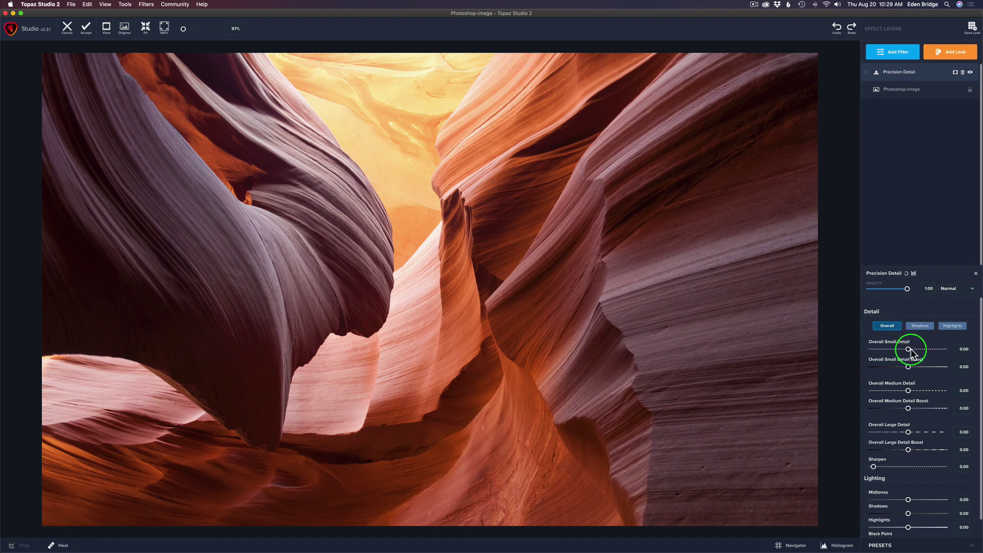
left_click_drag(908, 349, 906, 366)
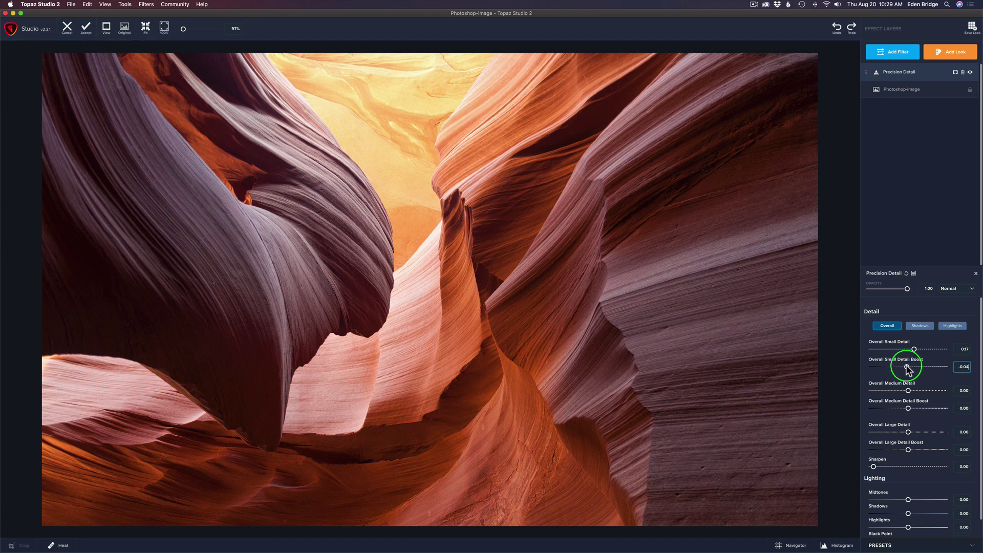
left_click(914, 353)
left_click_drag(914, 353, 914, 349)
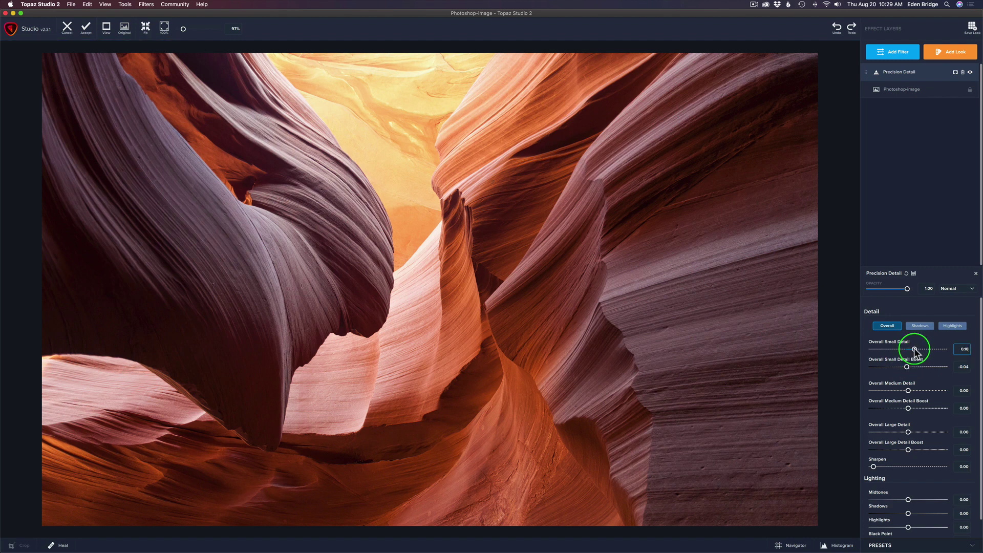
left_click_drag(914, 349, 914, 348)
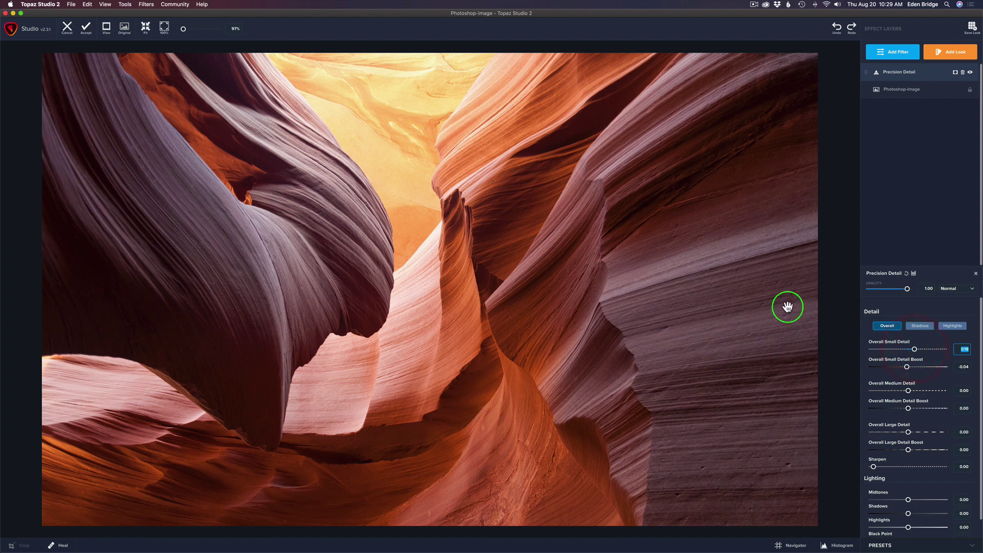
left_click(746, 299)
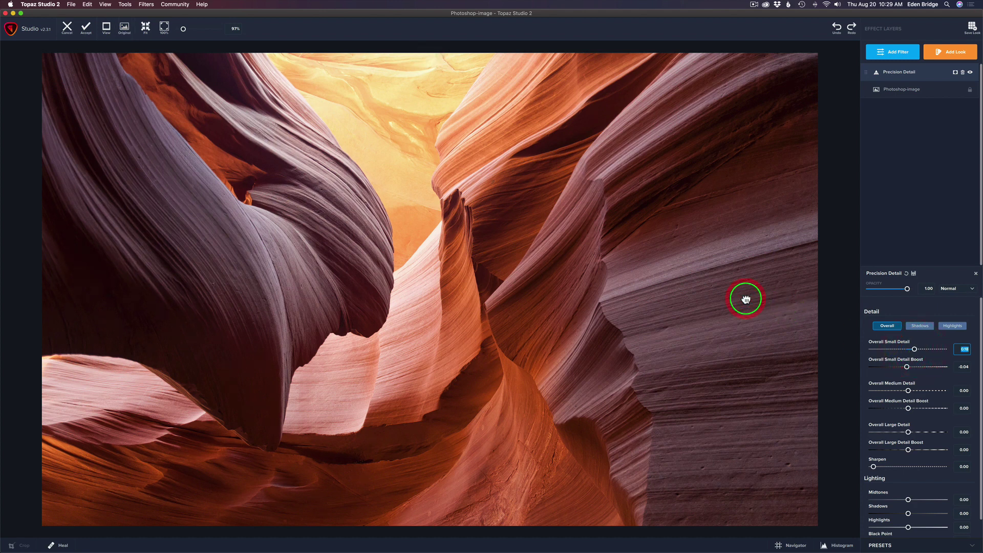
left_click(746, 299)
left_click(746, 299)
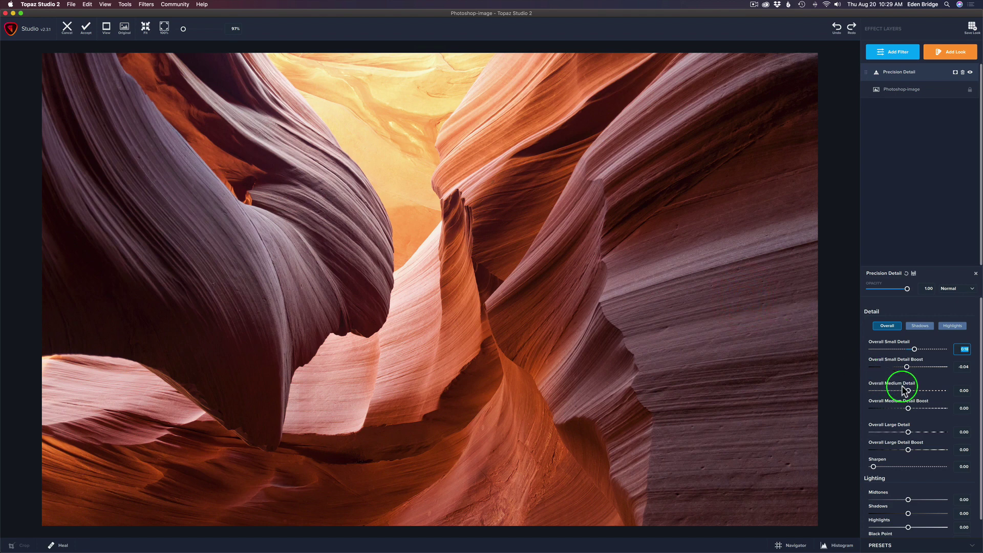
Step: Set Overall Medium Detail to 0.18, Overall Medium Detail Boost to 0.02 and Overall Large Detail to about 0.15, comparing with the original
mouse_move(909, 393)
left_mouse_down()
mouse_move(923, 396)
mouse_move(915, 394)
left_mouse_up()
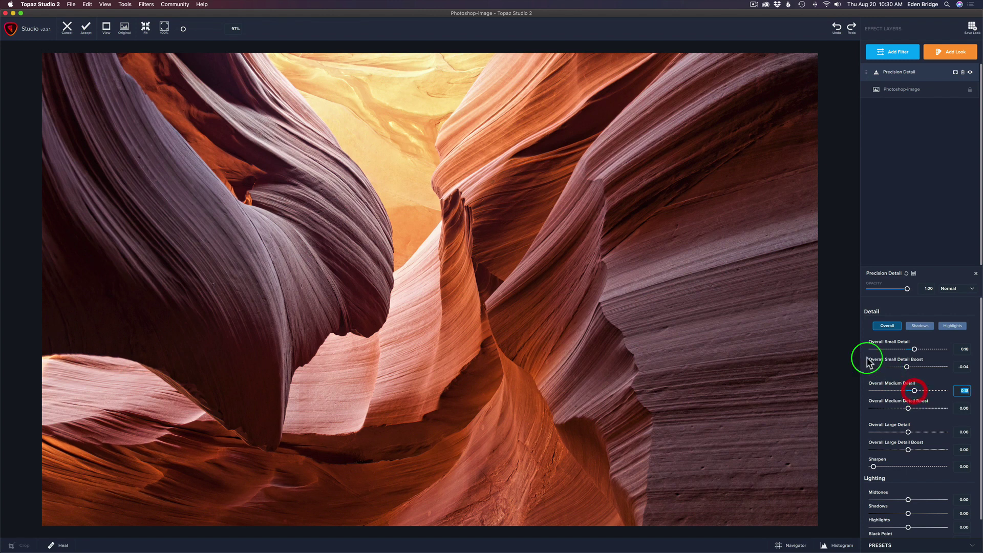
left_click(773, 329)
left_click(773, 329)
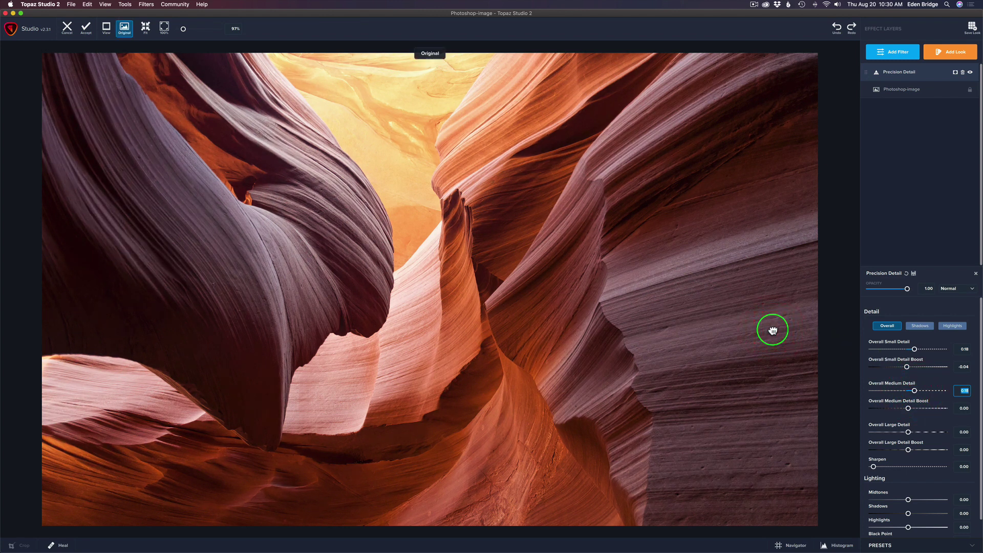
left_click(773, 330)
left_click(773, 330)
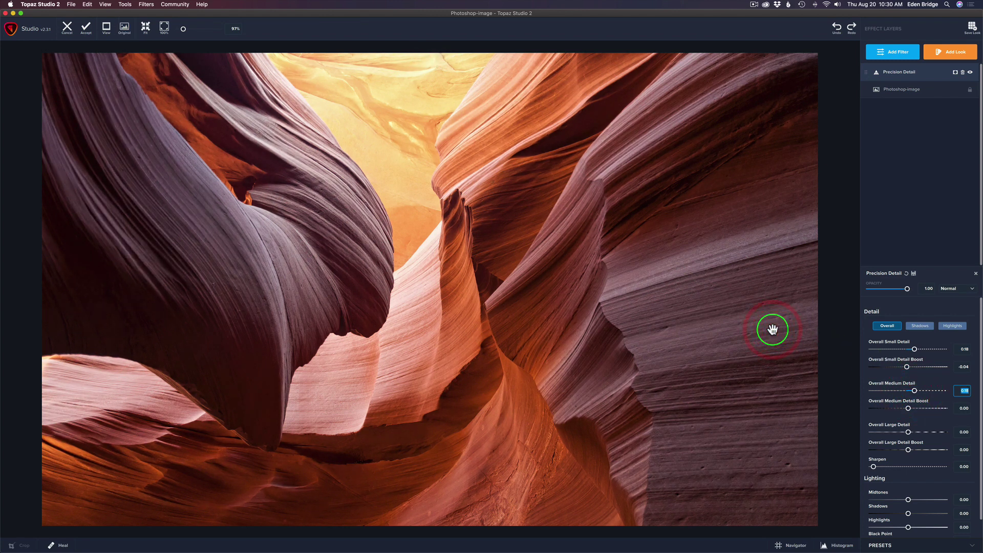
left_click(773, 329)
left_click(772, 329)
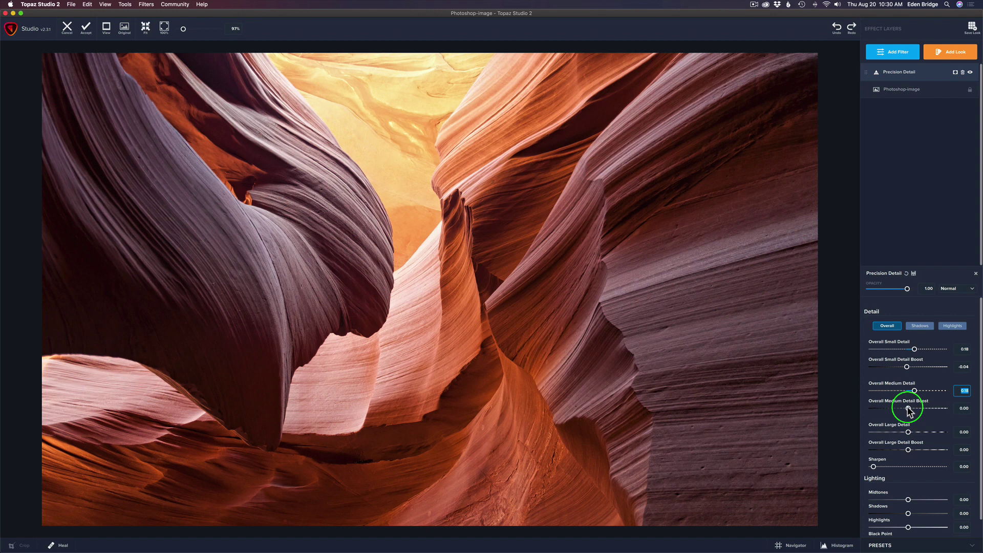
left_click_drag(907, 410, 909, 409)
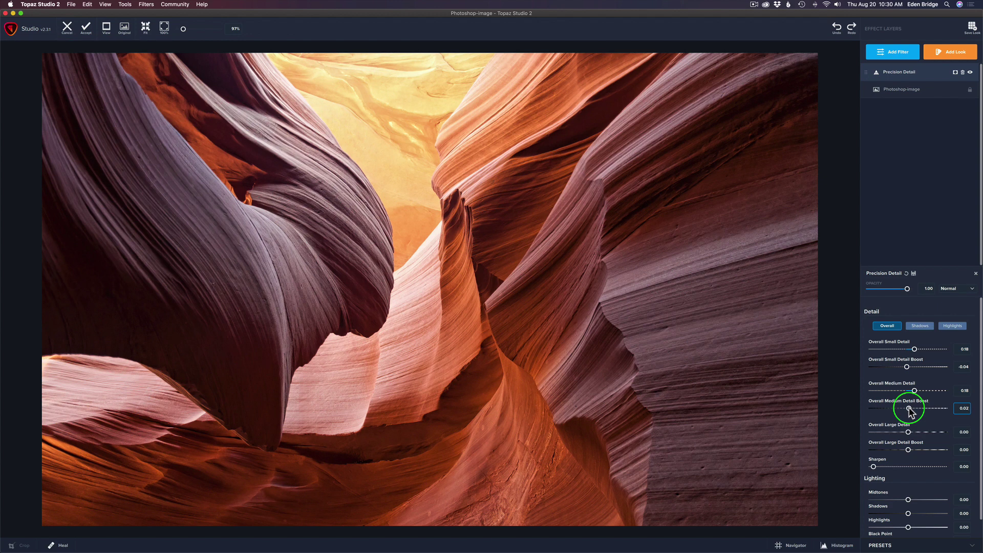
left_click(961, 408)
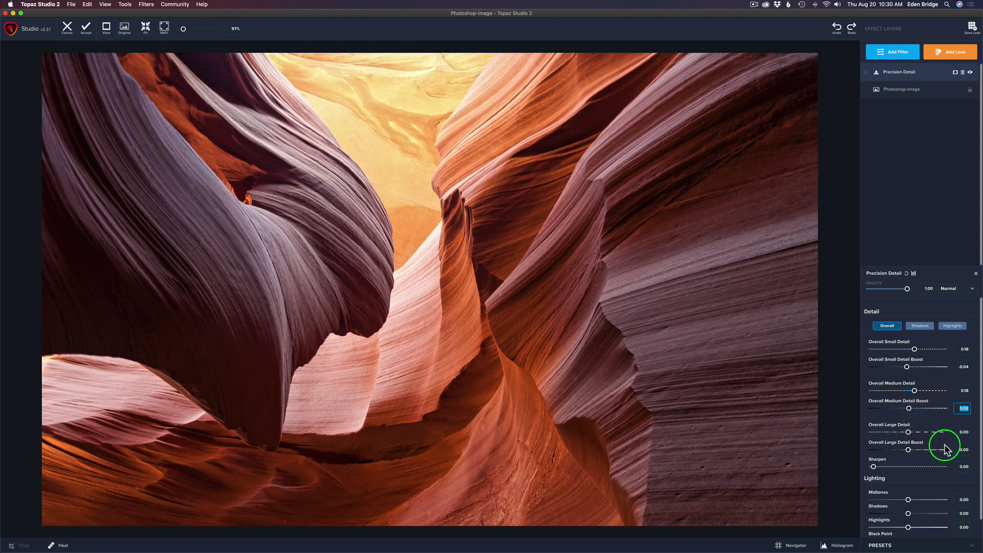
left_click_drag(907, 431, 914, 432)
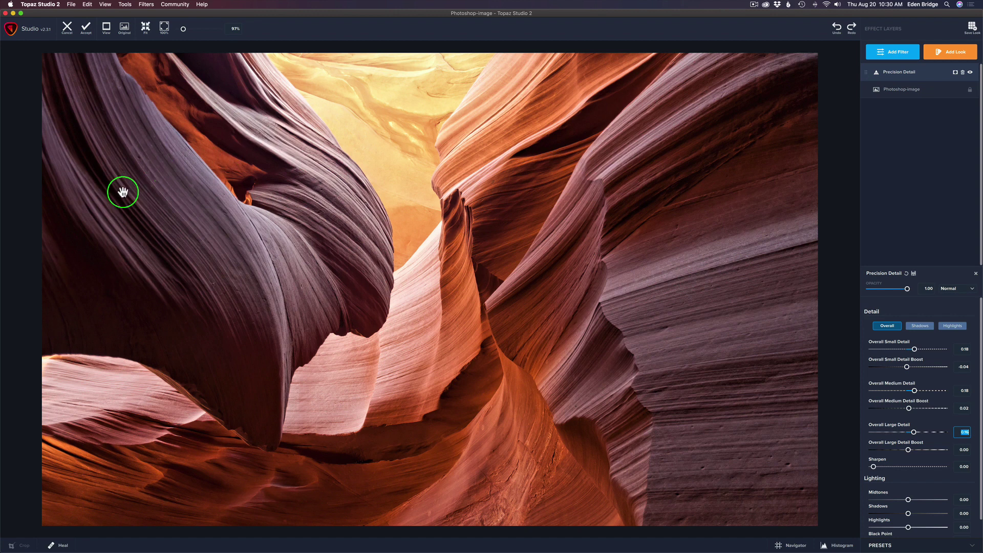
Step: Set the filter's Shadow Small Detail and Shadow Medium Detail to 0.11 each and compare with the original
left_click(920, 326)
left_click_drag(909, 349, 912, 350)
left_click_drag(909, 390, 912, 390)
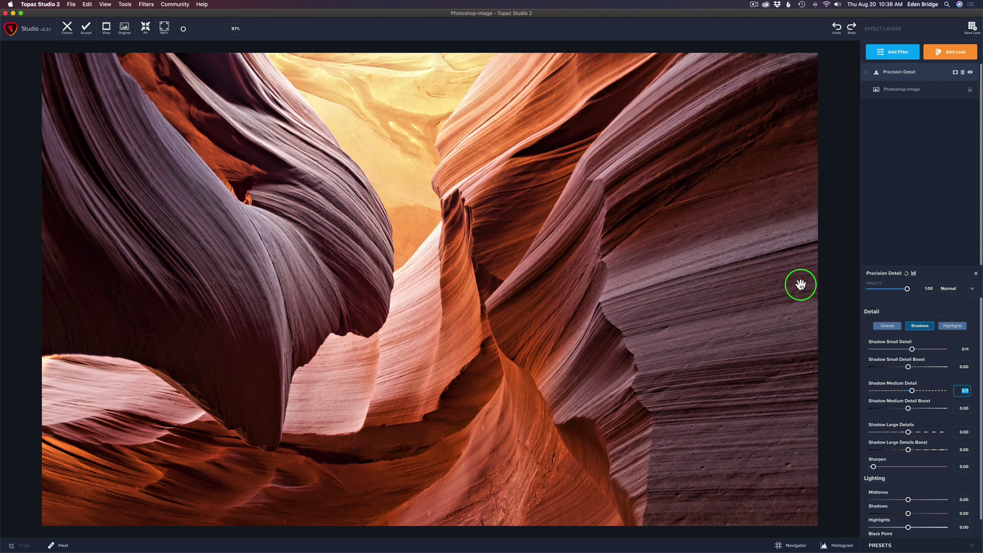
left_click(775, 285)
left_click(776, 285)
Step: In the filter's Lighting settings, set Midtones to 0.30 and Shadows to 0.14, comparing with the original
scroll(919, 484, "down", 1)
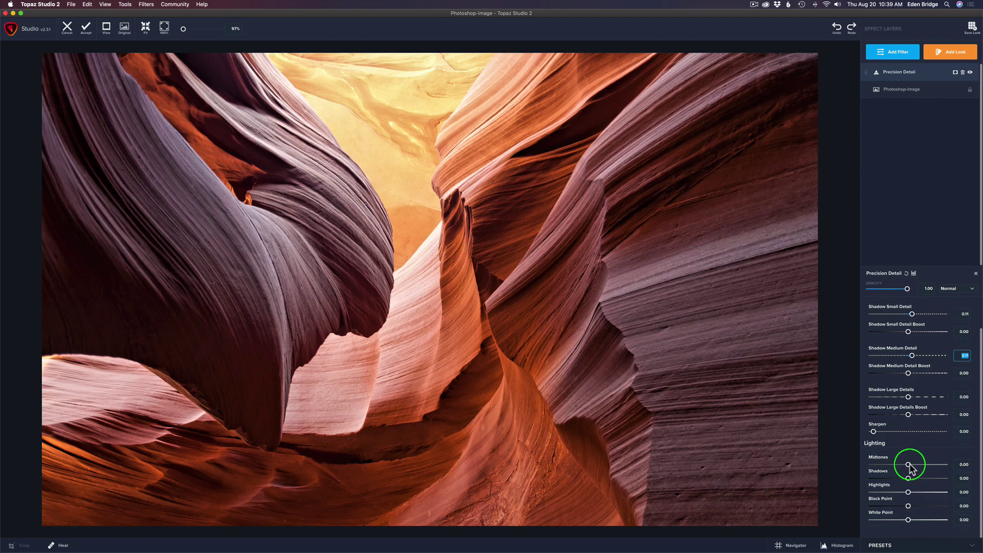
left_click(909, 465)
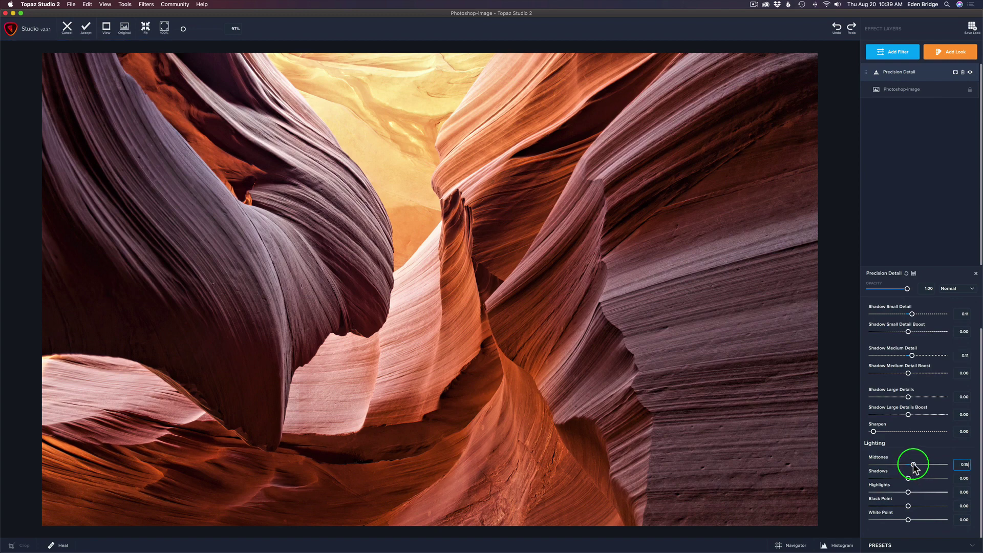
left_click_drag(914, 464, 919, 466)
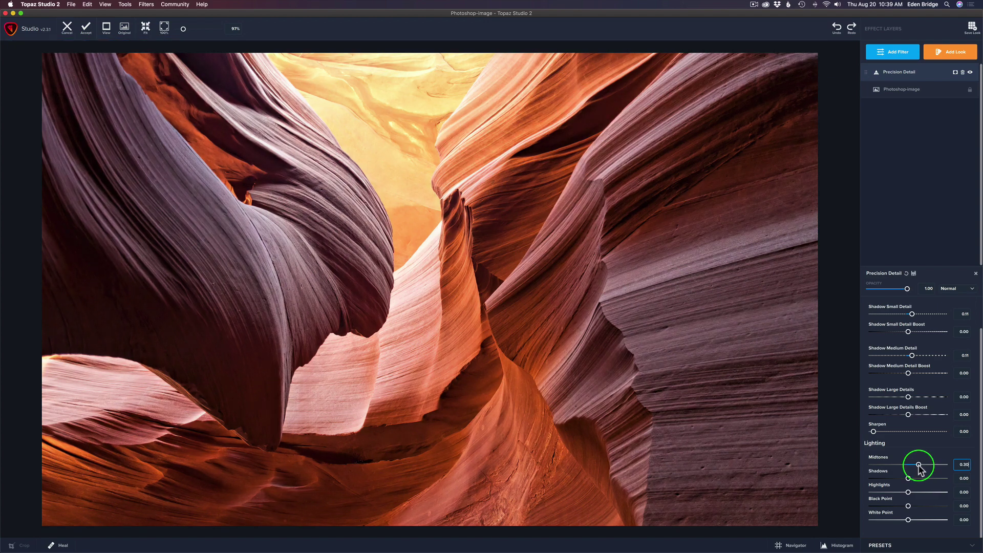
left_click(784, 357)
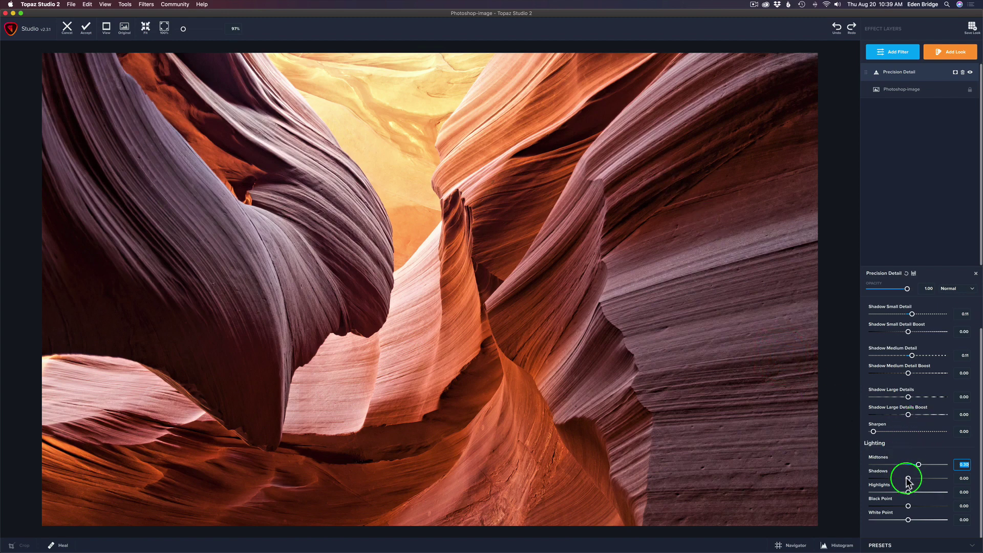
mouse_move(909, 481)
left_mouse_down()
mouse_move(879, 480)
mouse_move(925, 484)
mouse_move(913, 483)
left_mouse_up()
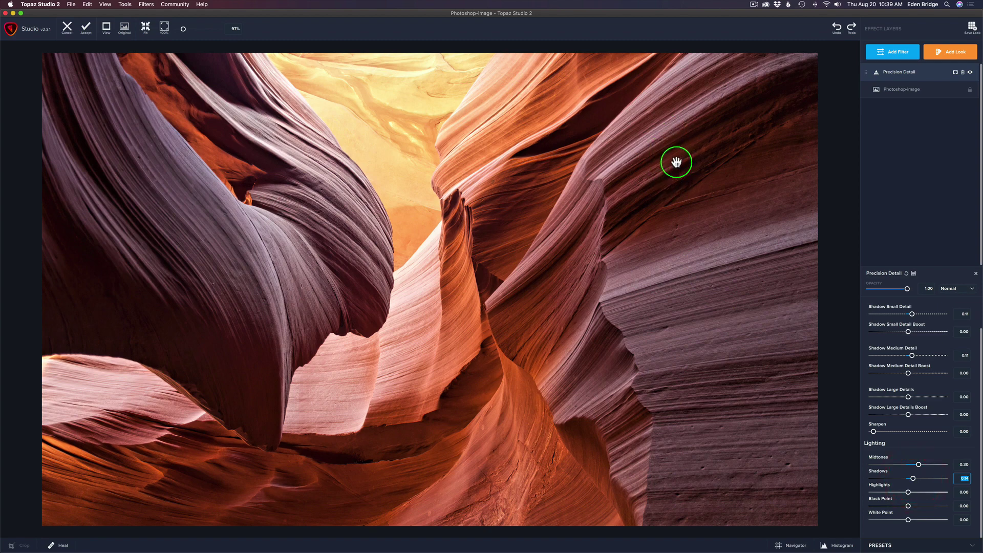
left_click(780, 219)
Step: Add a mask to the Precision Detail layer and invert it to black
left_click(955, 73)
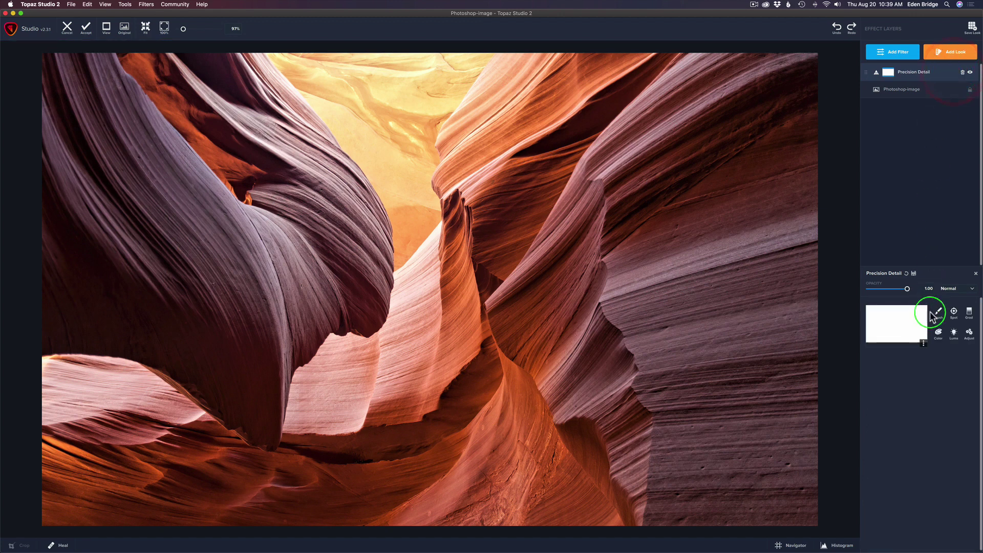
left_click(923, 343)
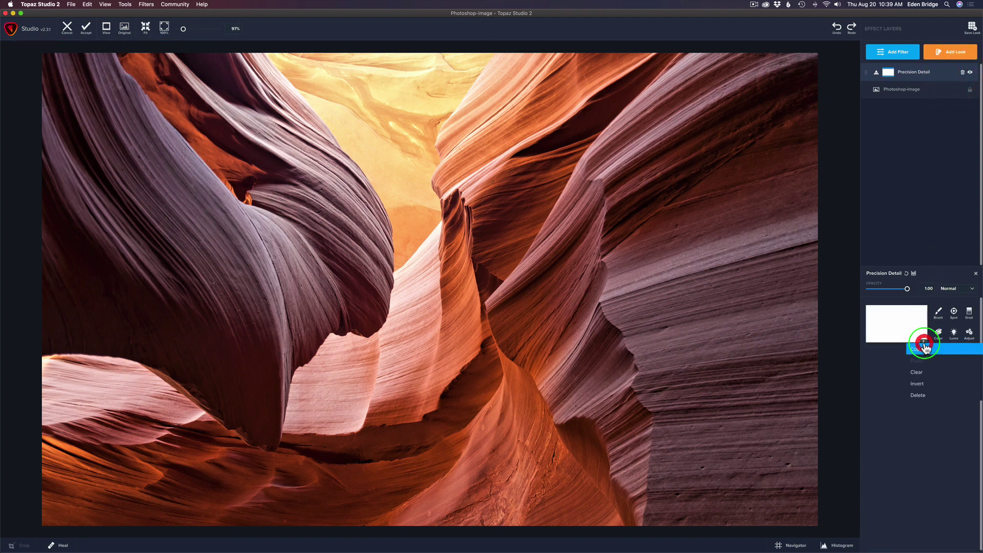
left_click(924, 383)
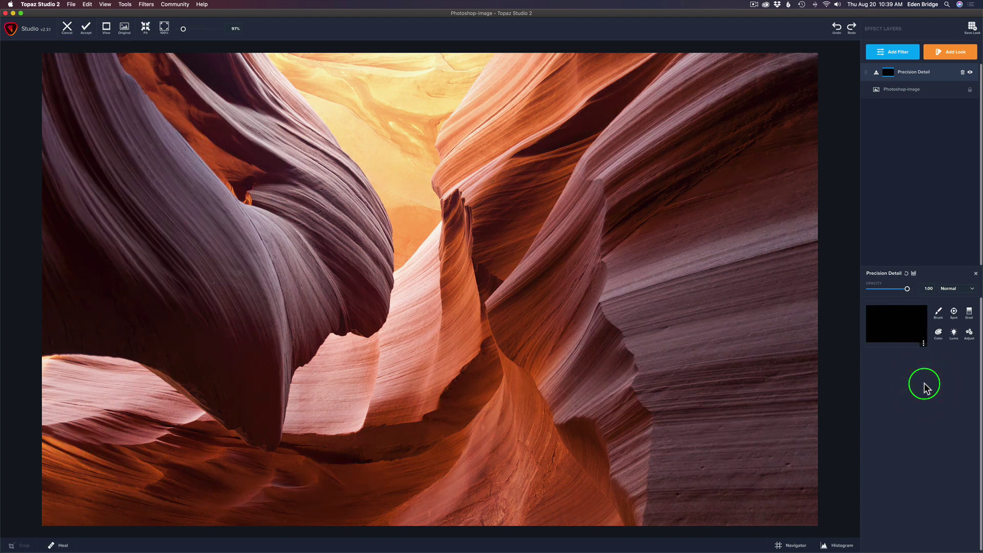
Step: Set up the mask brush with transparency 1.00, radius 0.39 and softness 0.22
left_click(939, 314)
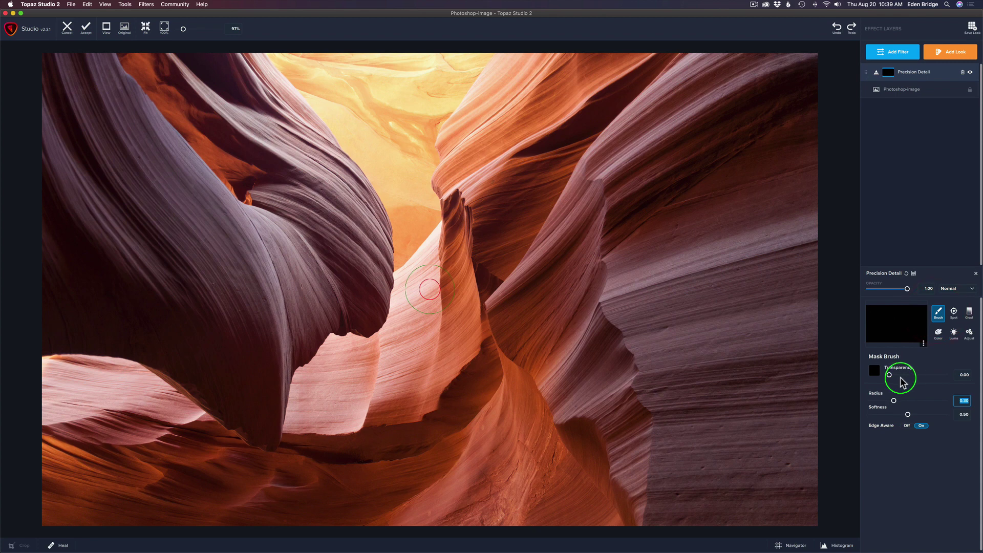
left_click_drag(890, 377, 970, 377)
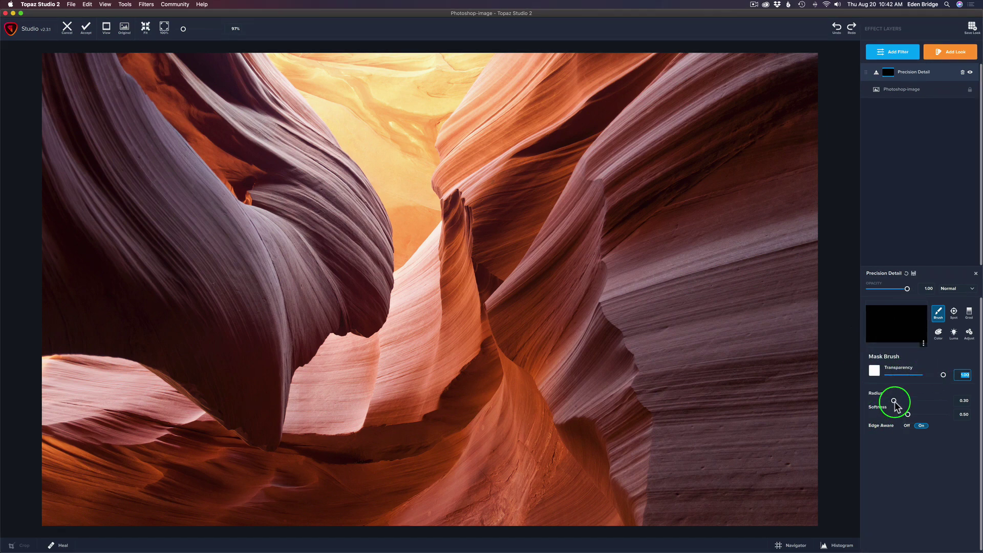
mouse_move(894, 401)
left_mouse_down()
mouse_move(906, 416)
mouse_move(888, 415)
left_mouse_up()
left_click(908, 416)
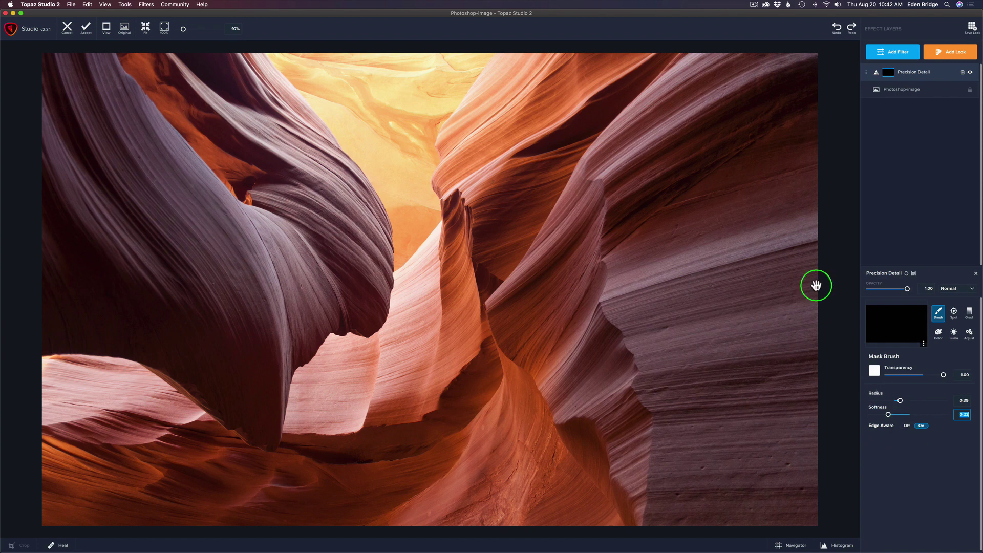
Step: Paint the mask white over the large canyon wall on the image's right and the rock formation on its left
mouse_move(700, 68)
left_mouse_down()
mouse_move(603, 165)
mouse_move(619, 172)
mouse_move(622, 306)
mouse_move(658, 362)
mouse_move(656, 390)
mouse_move(672, 429)
mouse_move(660, 510)
mouse_move(794, 513)
mouse_move(808, 504)
mouse_move(809, 67)
mouse_move(702, 66)
mouse_move(642, 163)
mouse_move(758, 85)
mouse_move(790, 89)
mouse_move(678, 164)
mouse_move(644, 217)
mouse_move(741, 134)
mouse_move(768, 127)
mouse_move(665, 229)
mouse_move(673, 236)
mouse_move(782, 148)
mouse_move(659, 290)
mouse_move(759, 197)
mouse_move(746, 252)
mouse_move(701, 308)
mouse_move(698, 291)
mouse_move(682, 348)
mouse_move(699, 415)
mouse_move(693, 494)
mouse_move(781, 480)
mouse_move(789, 223)
mouse_move(722, 383)
mouse_move(756, 445)
left_mouse_up()
left_click_drag(732, 372, 724, 428)
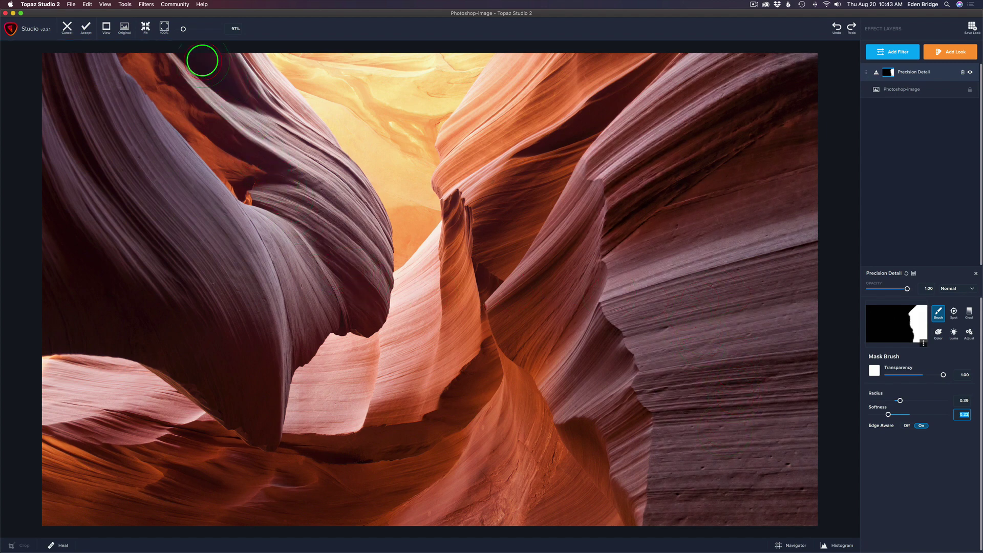
mouse_move(196, 60)
left_mouse_down()
mouse_move(245, 72)
mouse_move(298, 149)
mouse_move(269, 100)
mouse_move(283, 117)
mouse_move(332, 191)
mouse_move(364, 310)
mouse_move(355, 218)
mouse_move(336, 177)
mouse_move(364, 248)
mouse_move(323, 207)
mouse_move(272, 199)
mouse_move(300, 217)
mouse_move(322, 272)
mouse_move(320, 314)
mouse_move(261, 231)
mouse_move(282, 341)
mouse_move(299, 326)
mouse_move(275, 361)
mouse_move(271, 430)
mouse_move(218, 212)
mouse_move(89, 66)
mouse_move(189, 193)
mouse_move(176, 200)
mouse_move(100, 127)
mouse_move(58, 62)
mouse_move(68, 83)
mouse_move(189, 202)
mouse_move(233, 269)
mouse_move(254, 409)
mouse_move(195, 368)
mouse_move(52, 336)
mouse_move(41, 102)
mouse_move(65, 122)
mouse_move(39, 98)
mouse_move(129, 176)
mouse_move(226, 291)
mouse_move(226, 355)
mouse_move(84, 318)
mouse_move(59, 156)
mouse_move(219, 309)
mouse_move(101, 226)
mouse_move(184, 276)
mouse_move(154, 249)
left_mouse_up()
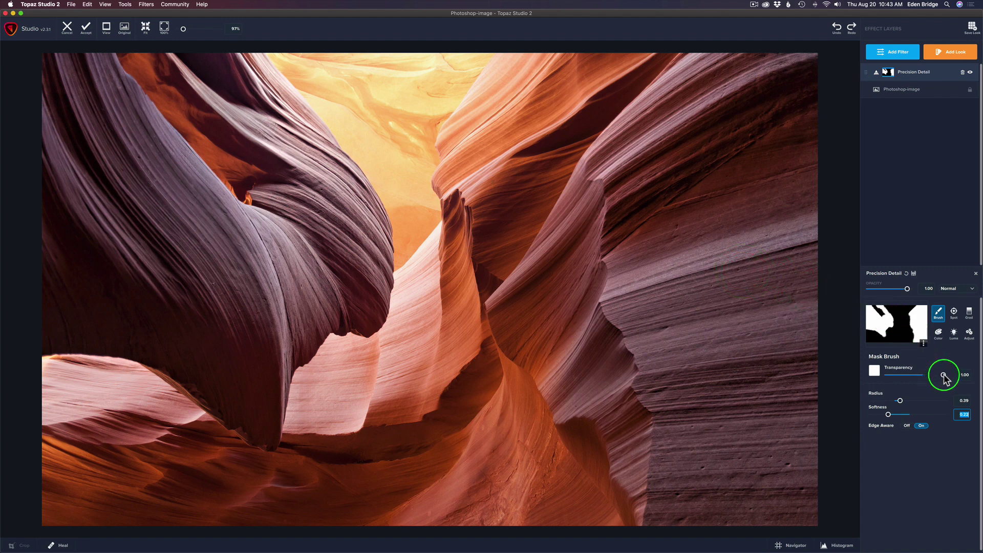
Step: Set the mask brush to transparency 0.64 and radius 0.24 and paint the curved rock section beside the right canyon wall
left_click_drag(944, 375, 924, 375)
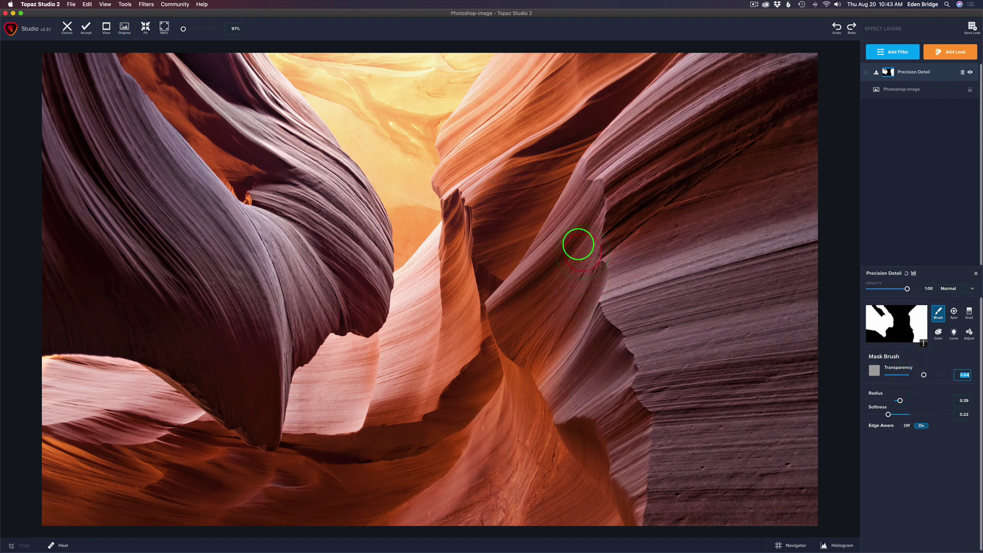
left_click_drag(900, 401, 890, 400)
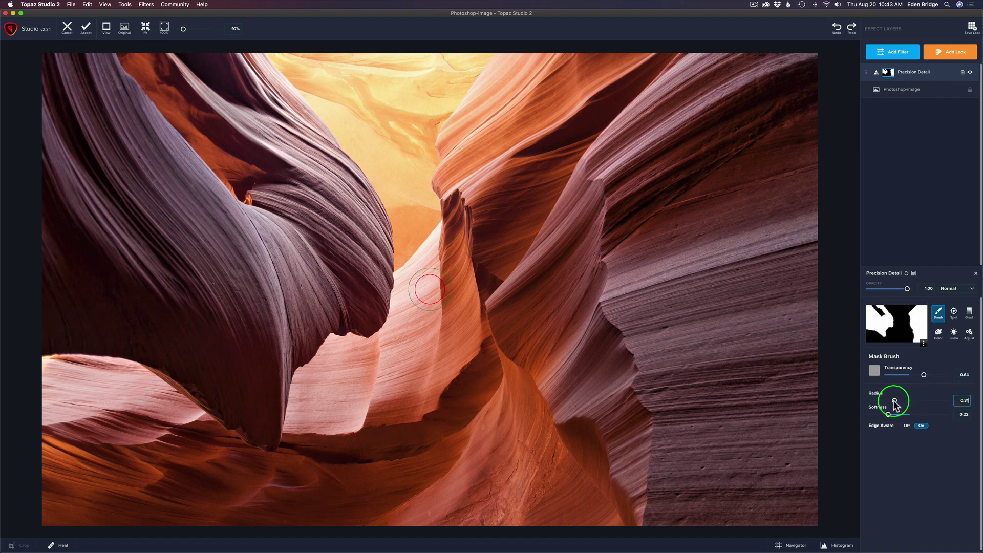
mouse_move(582, 178)
left_mouse_down()
mouse_move(499, 309)
mouse_move(515, 349)
mouse_move(635, 518)
mouse_move(641, 425)
mouse_move(588, 302)
mouse_move(585, 244)
left_mouse_up()
mouse_move(590, 189)
left_mouse_down()
mouse_move(519, 306)
mouse_move(559, 386)
mouse_move(627, 476)
mouse_move(579, 354)
mouse_move(564, 273)
mouse_move(554, 283)
mouse_move(556, 357)
mouse_move(568, 328)
left_mouse_up()
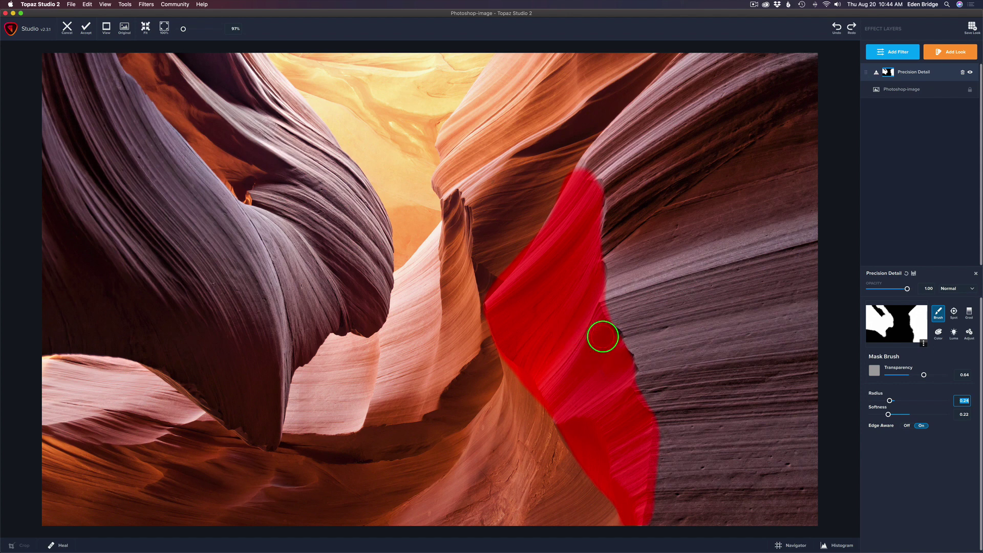
mouse_move(609, 354)
left_mouse_down()
mouse_move(602, 380)
mouse_move(604, 358)
left_mouse_up()
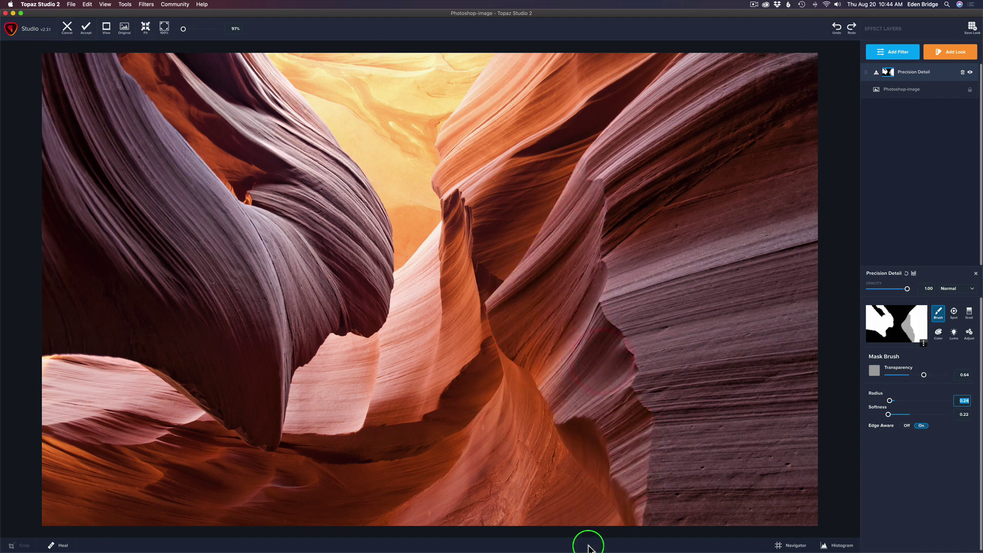
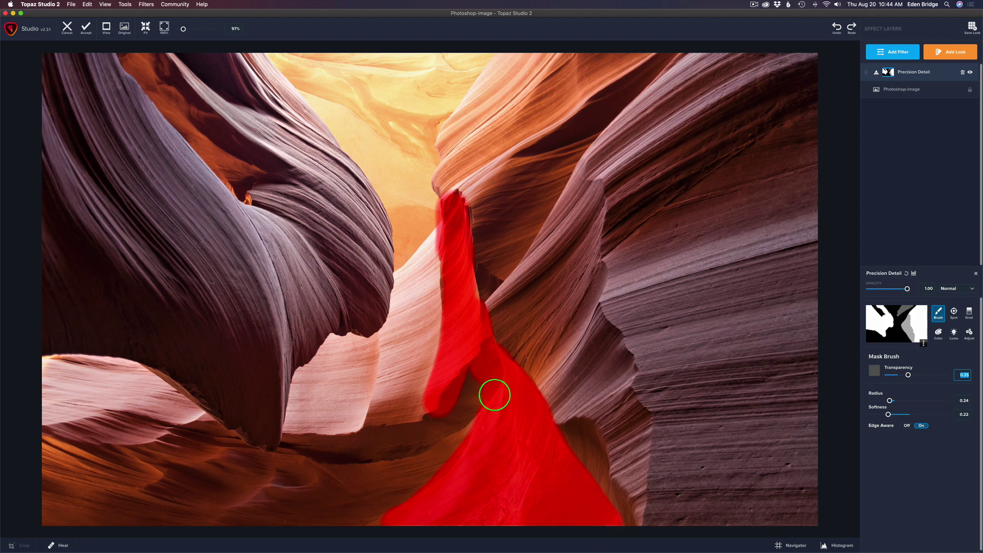
Step: Paint the mask over the remaining foreground rock, from below the central ridge across to the image's lower left
mouse_move(495, 395)
left_mouse_down()
mouse_move(475, 376)
mouse_move(407, 435)
mouse_move(295, 446)
mouse_move(349, 452)
mouse_move(438, 433)
mouse_move(477, 406)
mouse_move(398, 475)
mouse_move(303, 482)
mouse_move(283, 460)
left_mouse_up()
mouse_move(421, 482)
left_mouse_down()
mouse_move(311, 518)
mouse_move(394, 513)
mouse_move(63, 516)
mouse_move(48, 498)
mouse_move(48, 438)
mouse_move(150, 424)
mouse_move(68, 416)
mouse_move(47, 371)
mouse_move(60, 425)
mouse_move(49, 363)
mouse_move(123, 373)
mouse_move(212, 438)
mouse_move(167, 411)
mouse_move(76, 392)
mouse_move(206, 428)
mouse_move(271, 467)
mouse_move(105, 450)
mouse_move(59, 458)
mouse_move(291, 477)
mouse_move(76, 494)
mouse_move(94, 486)
mouse_move(89, 474)
mouse_move(337, 490)
left_mouse_up()
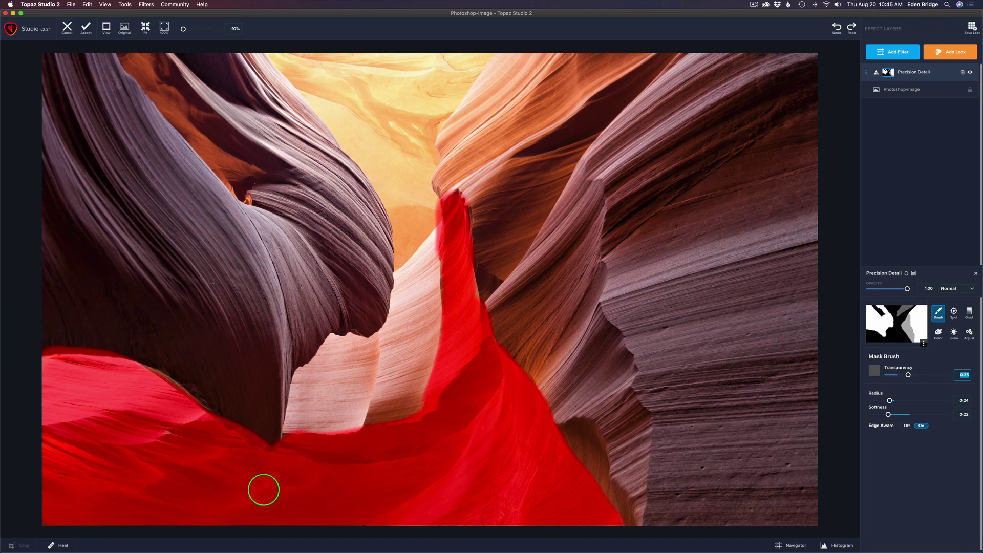
left_click_drag(257, 492, 257, 494)
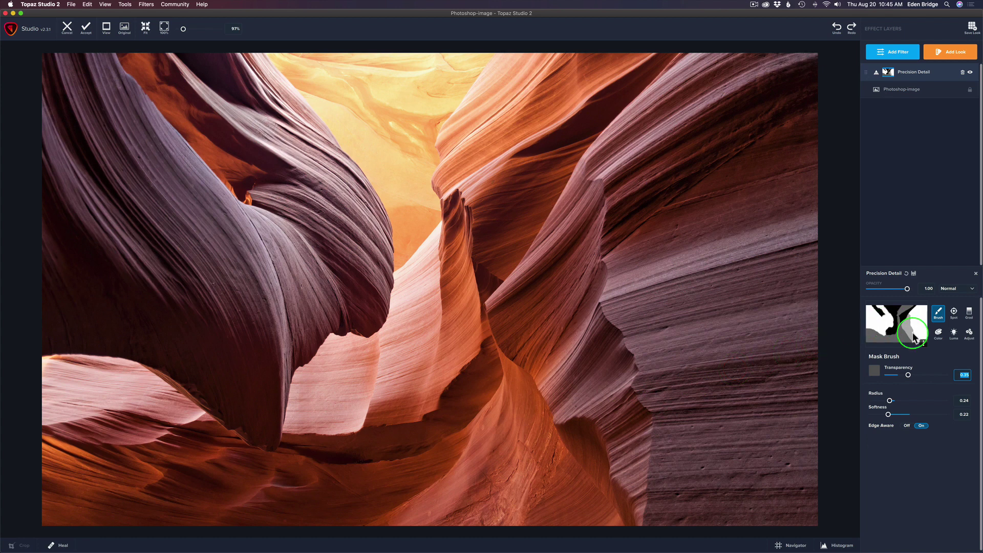
Step: Set the mask brush transparency to 0.16 and paint the bright pale rock in the image's middle and lower-left area
left_click_drag(906, 374, 898, 382)
mouse_move(432, 237)
left_mouse_down()
mouse_move(401, 288)
mouse_move(415, 278)
mouse_move(423, 295)
mouse_move(413, 345)
mouse_move(399, 307)
mouse_move(388, 366)
mouse_move(413, 319)
mouse_move(422, 330)
mouse_move(405, 407)
mouse_move(395, 392)
mouse_move(340, 421)
mouse_move(298, 422)
mouse_move(309, 377)
mouse_move(305, 384)
mouse_move(302, 416)
mouse_move(332, 344)
mouse_move(370, 344)
mouse_move(324, 379)
mouse_move(370, 374)
mouse_move(324, 395)
mouse_move(349, 396)
left_mouse_up()
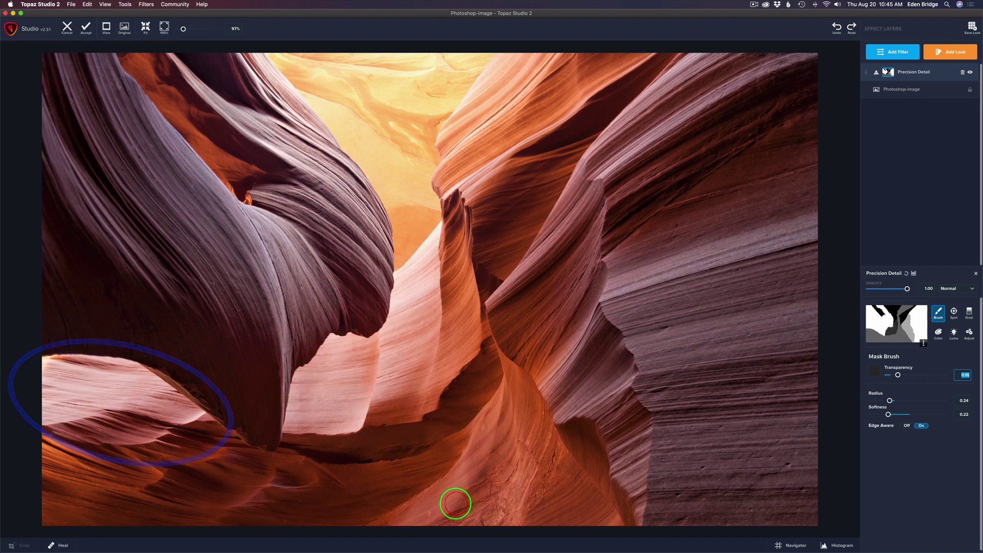
mouse_move(184, 409)
left_mouse_down()
mouse_move(144, 381)
mouse_move(53, 377)
mouse_move(91, 376)
mouse_move(50, 368)
mouse_move(144, 384)
mouse_move(48, 408)
mouse_move(68, 404)
mouse_move(45, 400)
mouse_move(120, 394)
mouse_move(199, 411)
left_mouse_up()
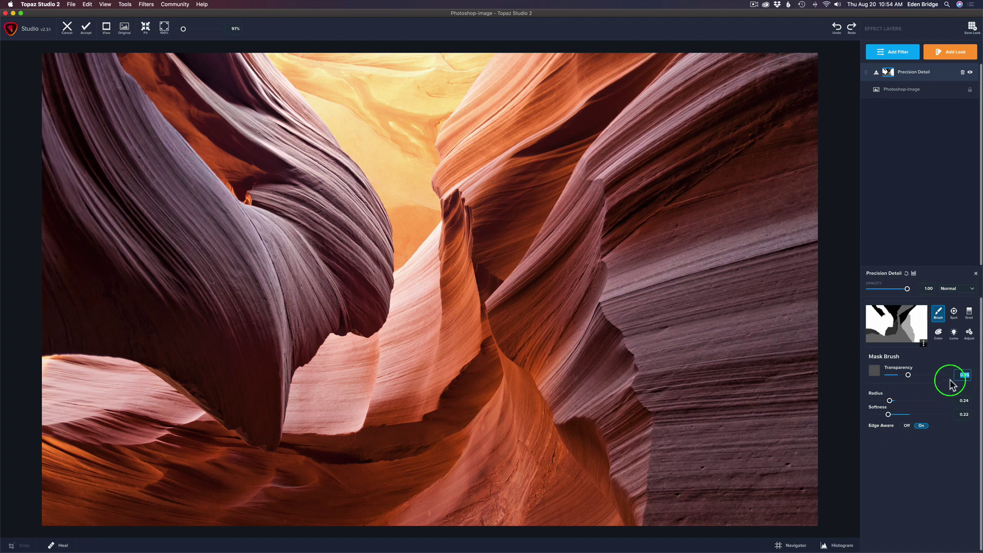
Step: Set the mask brush transparency to 0.35 and paint the shadowed wall beside the central spire and the orange rock at the image's upper left
double_click(960, 380)
mouse_move(475, 187)
left_mouse_down()
mouse_move(661, 52)
mouse_move(559, 156)
mouse_move(489, 278)
mouse_move(480, 216)
mouse_move(481, 226)
mouse_move(516, 180)
left_mouse_up()
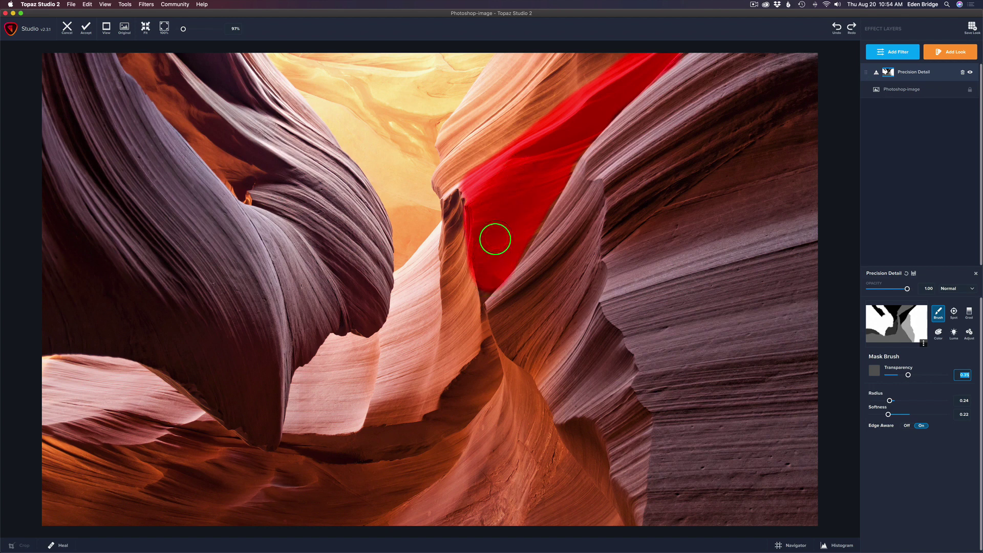
mouse_move(487, 258)
left_mouse_down()
mouse_move(474, 286)
mouse_move(476, 340)
left_mouse_up()
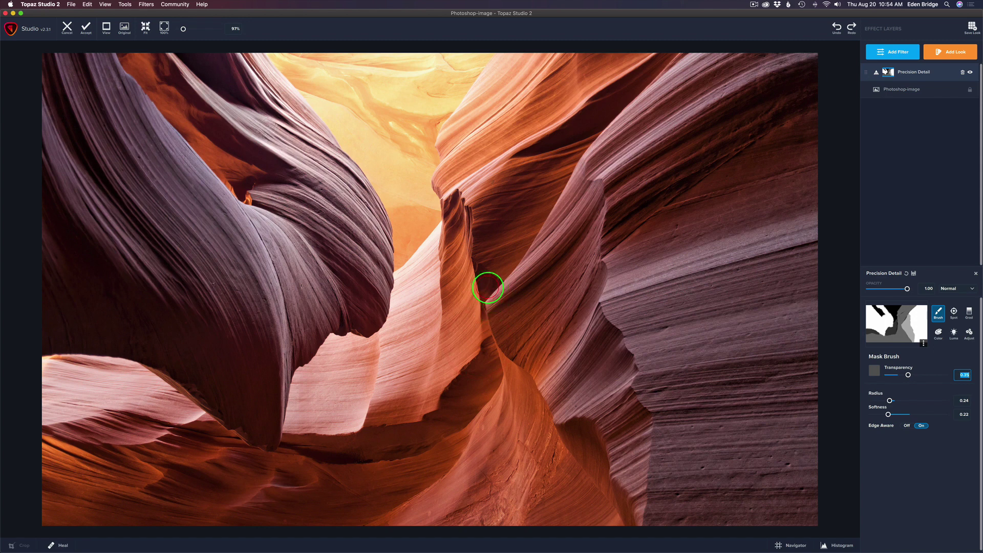
mouse_move(136, 48)
left_mouse_down()
mouse_move(129, 55)
mouse_move(210, 128)
mouse_move(281, 178)
mouse_move(237, 178)
mouse_move(130, 55)
left_mouse_up()
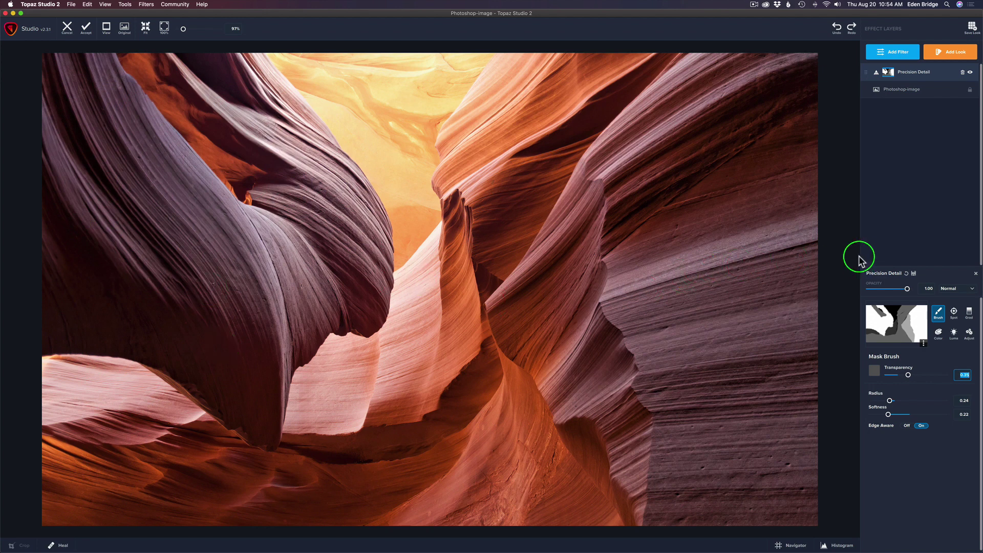
Step: Compare the masked canyon image with the original twice
key("o")
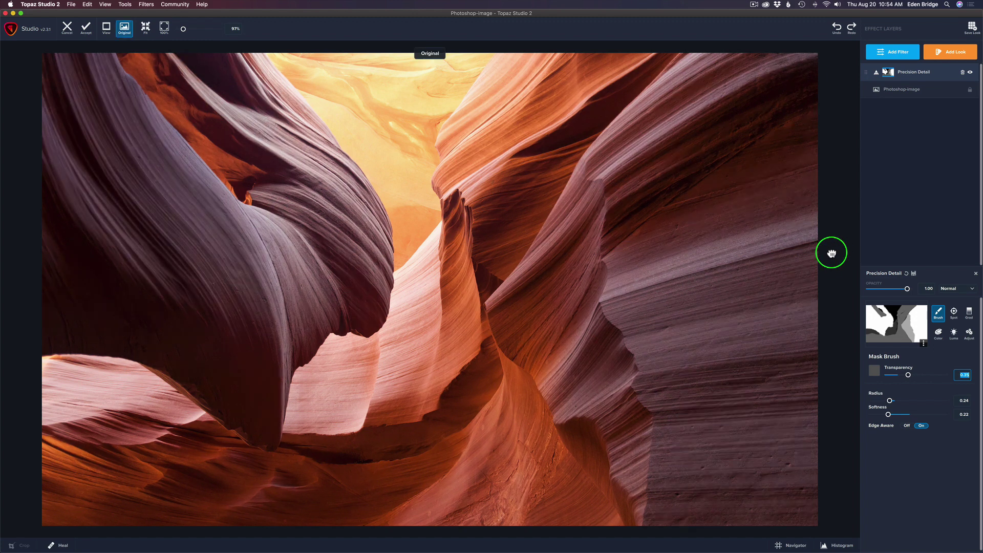
key("o")
left_click(832, 253)
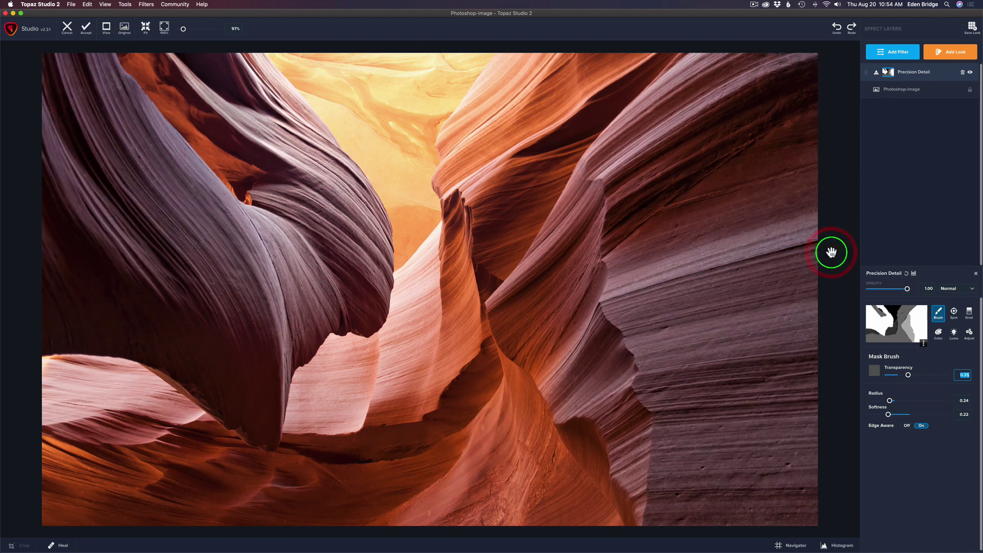
key("o")
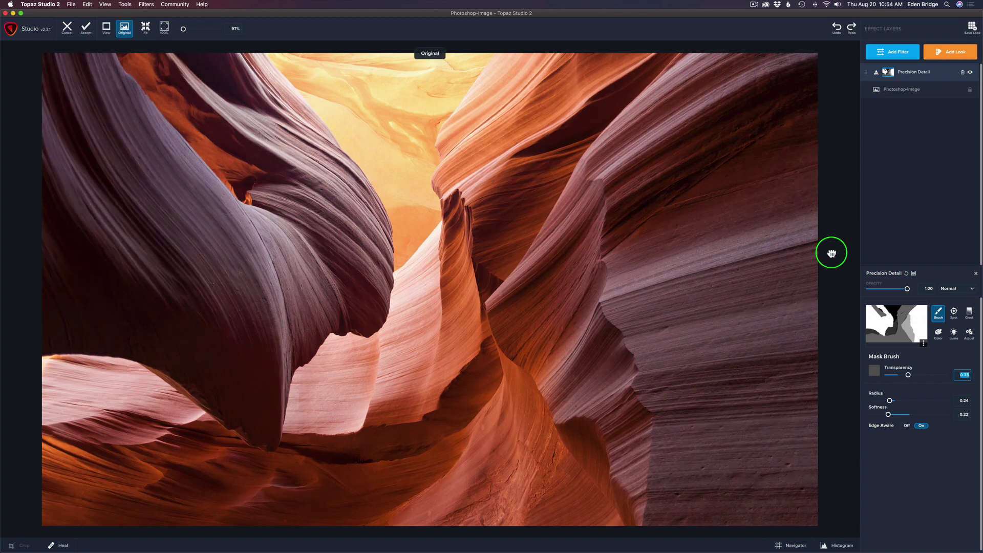
key("o")
left_click(831, 253)
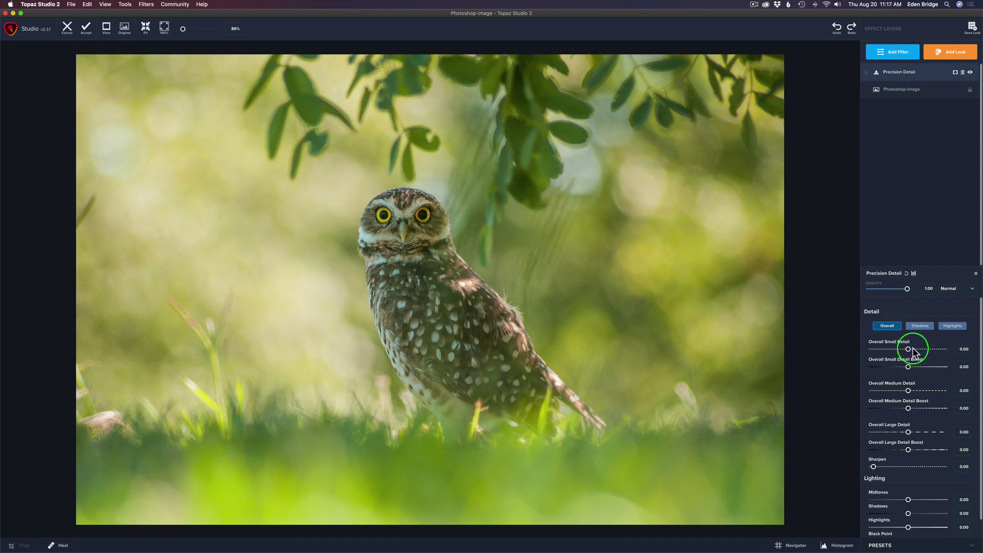
Step: Set the owl photo's Overall Small Detail to 0.20, Overall Medium Detail to 0.21 and Overall Large Detail to 0.12
mouse_move(909, 348)
left_mouse_down()
mouse_move(925, 353)
mouse_move(915, 352)
left_mouse_up()
left_click(912, 368)
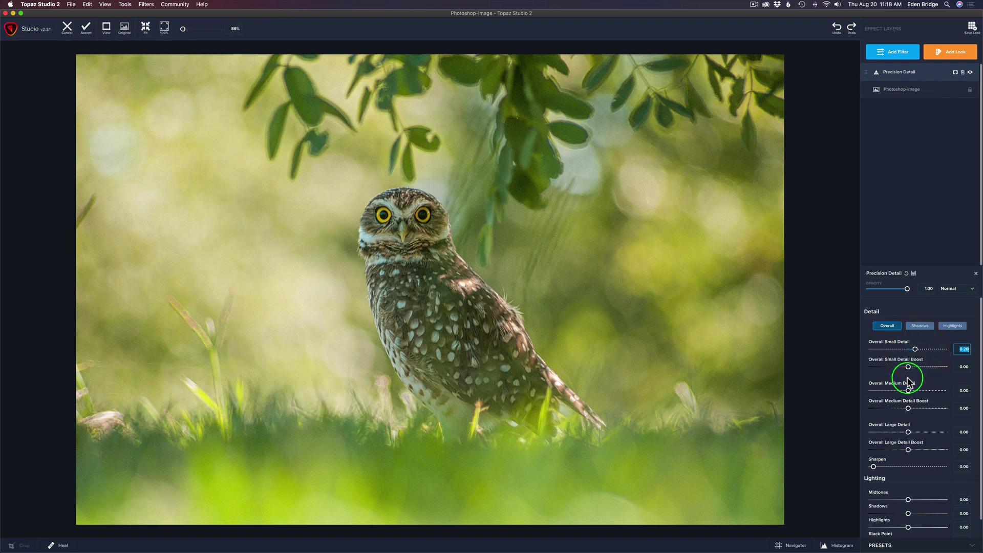
mouse_move(910, 394)
left_mouse_down()
mouse_move(927, 395)
mouse_move(919, 395)
left_mouse_up()
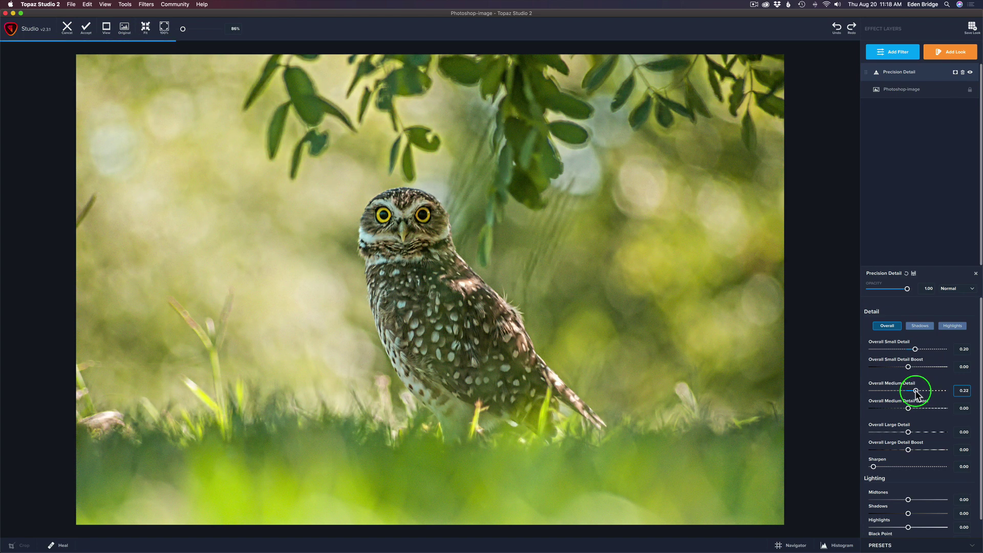
left_click_drag(916, 392, 916, 393)
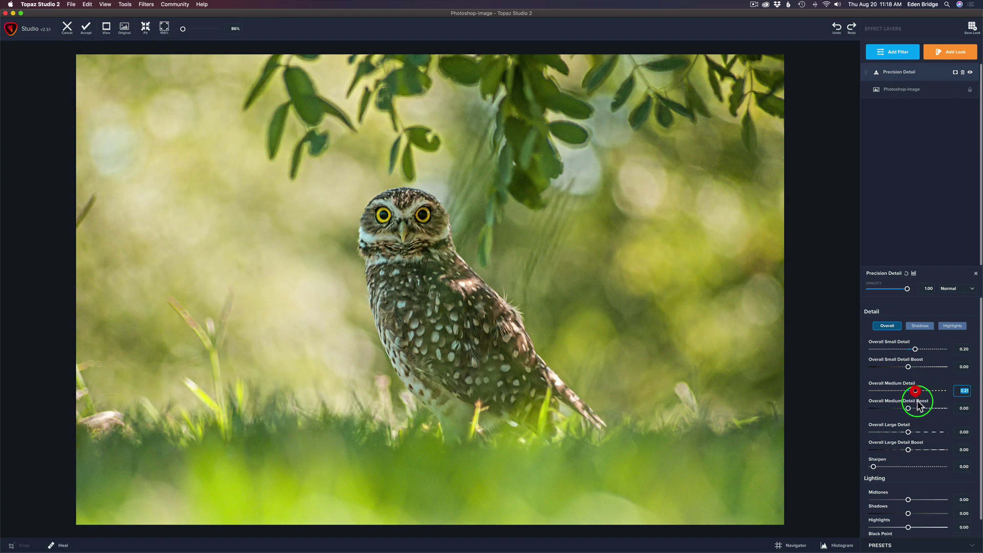
left_click_drag(909, 432, 914, 433)
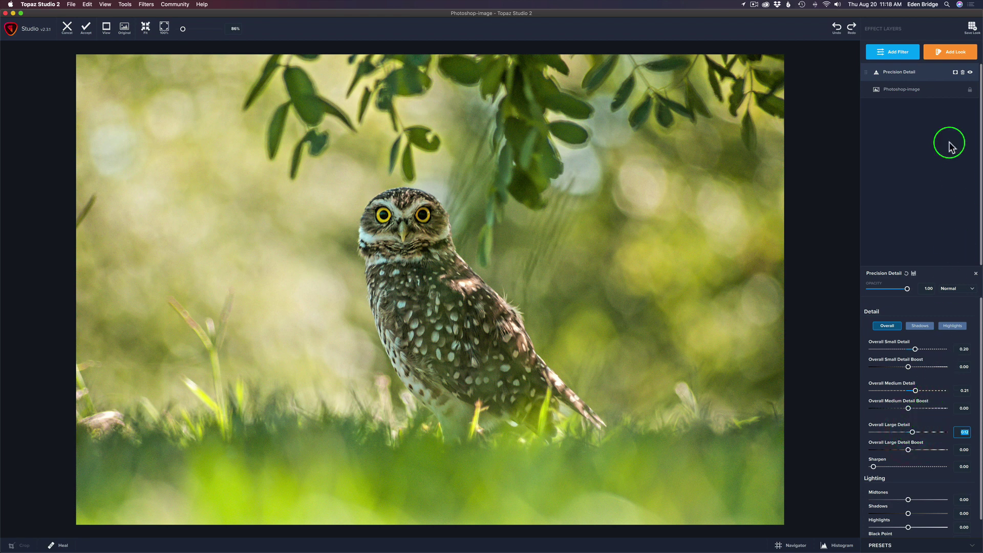
Step: Add a mask to the owl photo's Precision Detail layer and invert it to black
left_click(955, 73)
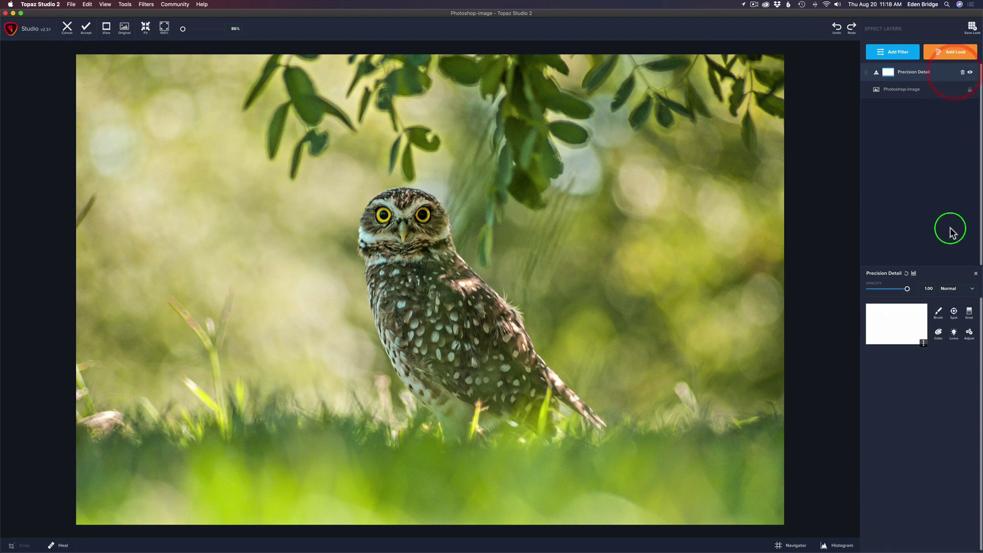
left_click(948, 340)
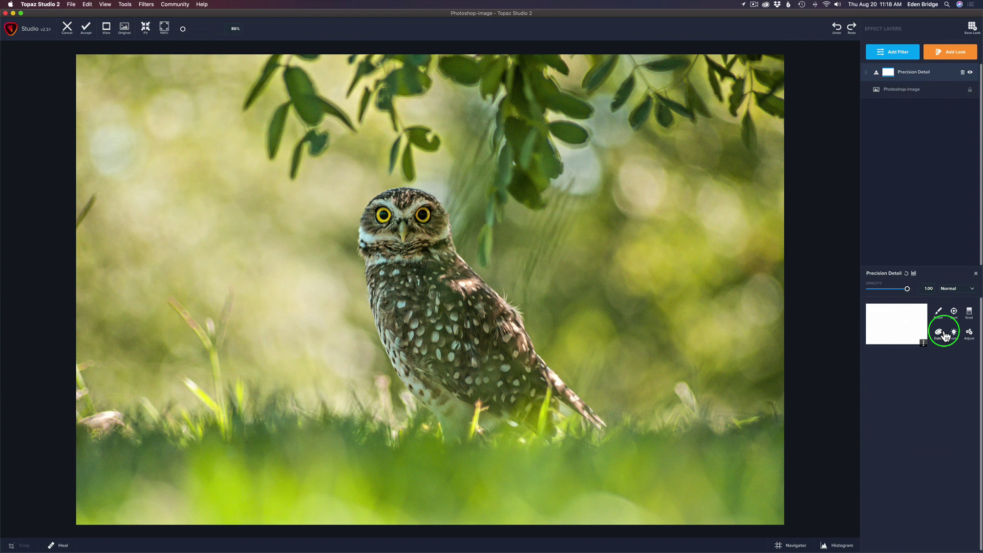
left_click(923, 343)
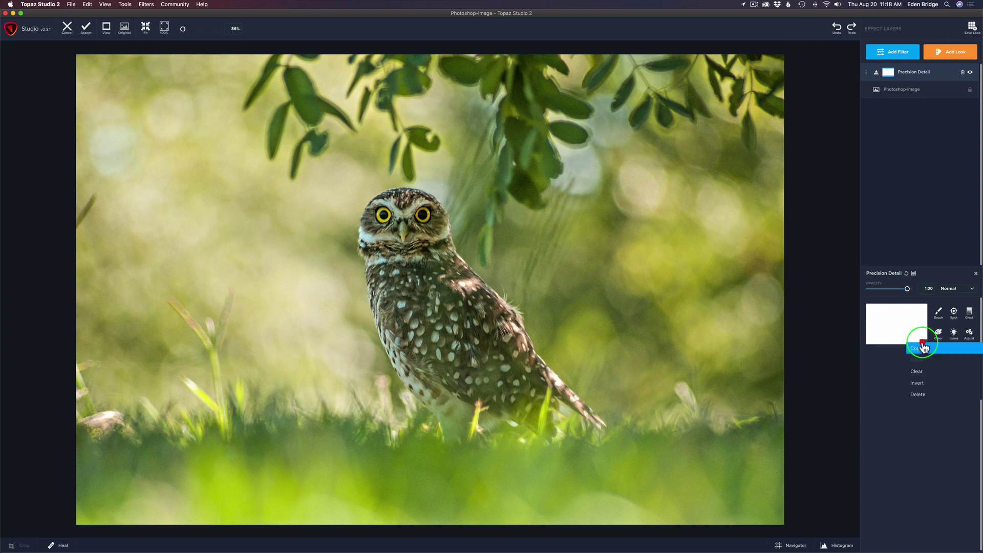
left_click(920, 382)
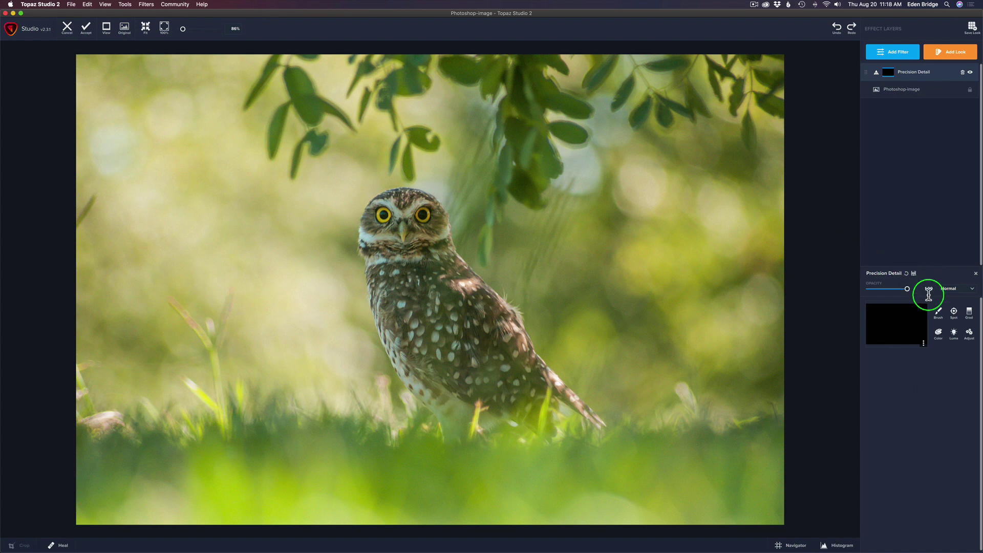
Step: Set up the mask brush with transparency 1.00, radius 0.22 and softness 0.29
left_click(938, 313)
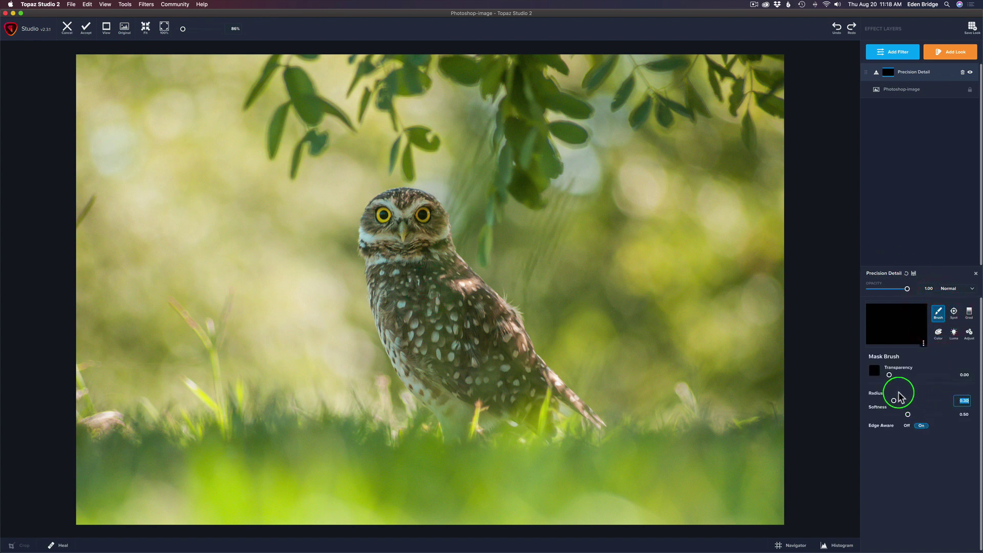
left_click_drag(889, 374, 956, 374)
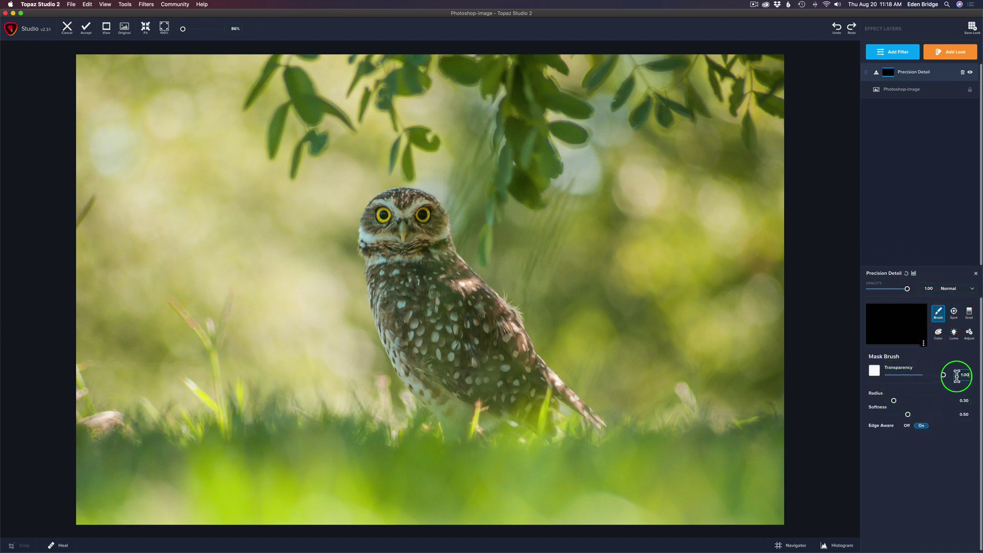
left_click(965, 376)
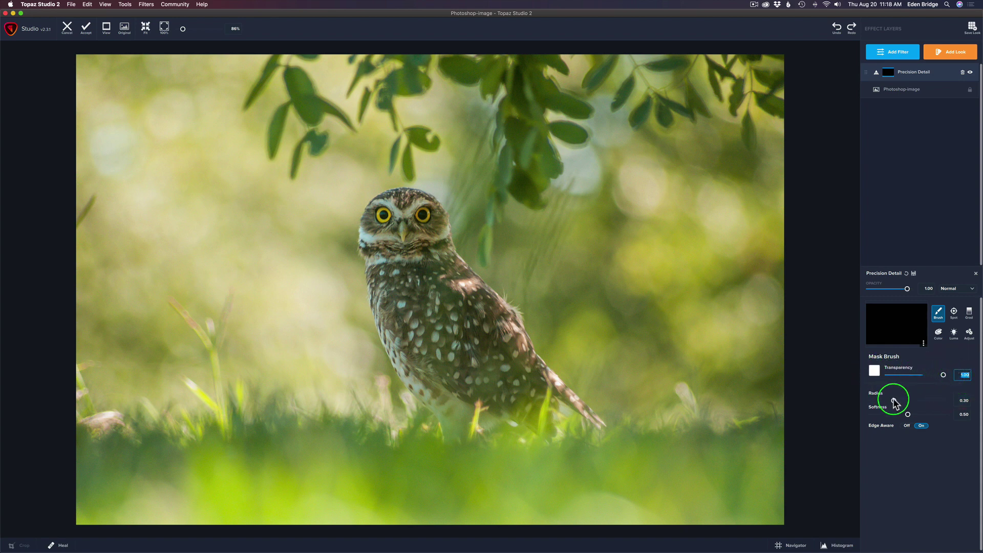
mouse_move(893, 400)
left_mouse_down()
mouse_move(908, 415)
mouse_move(893, 414)
left_mouse_up()
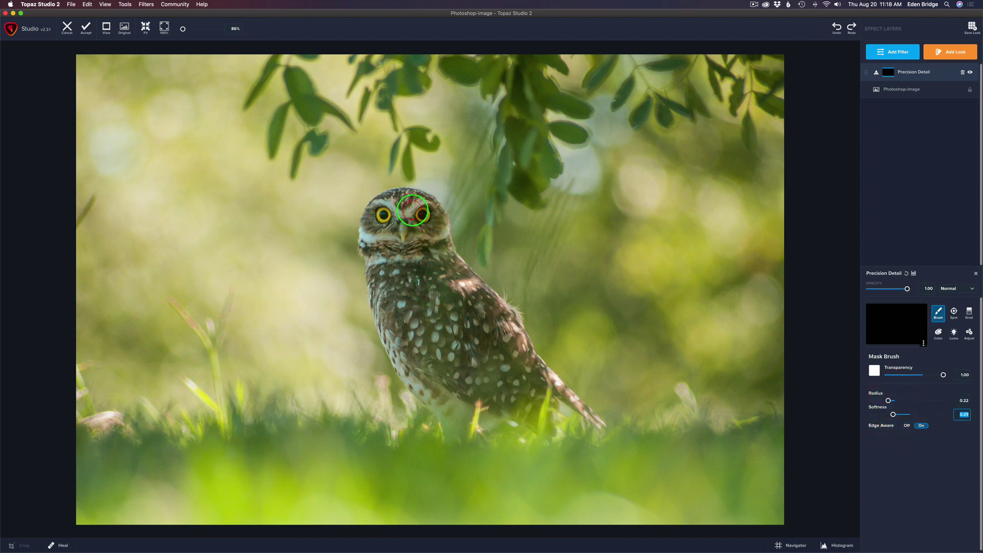
Step: Paint the mask white over the owl's head and upper body
mouse_move(413, 210)
left_mouse_down()
mouse_move(372, 232)
mouse_move(395, 318)
mouse_move(410, 335)
mouse_move(449, 344)
mouse_move(426, 321)
mouse_move(406, 227)
mouse_move(407, 261)
mouse_move(455, 327)
mouse_move(418, 202)
mouse_move(443, 269)
mouse_move(460, 286)
mouse_move(442, 257)
mouse_move(490, 312)
mouse_move(470, 305)
mouse_move(483, 315)
mouse_move(453, 277)
left_mouse_up()
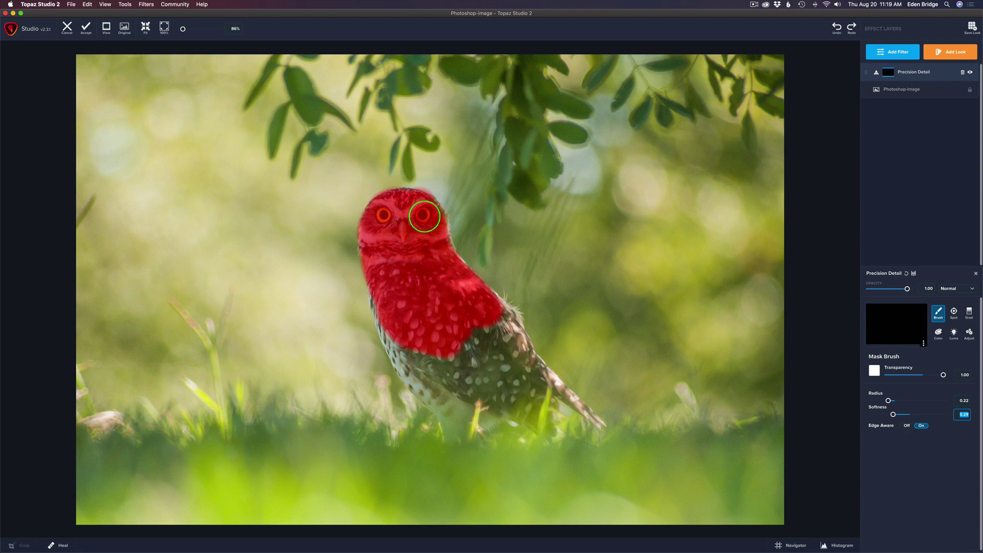
left_click_drag(424, 216, 424, 218)
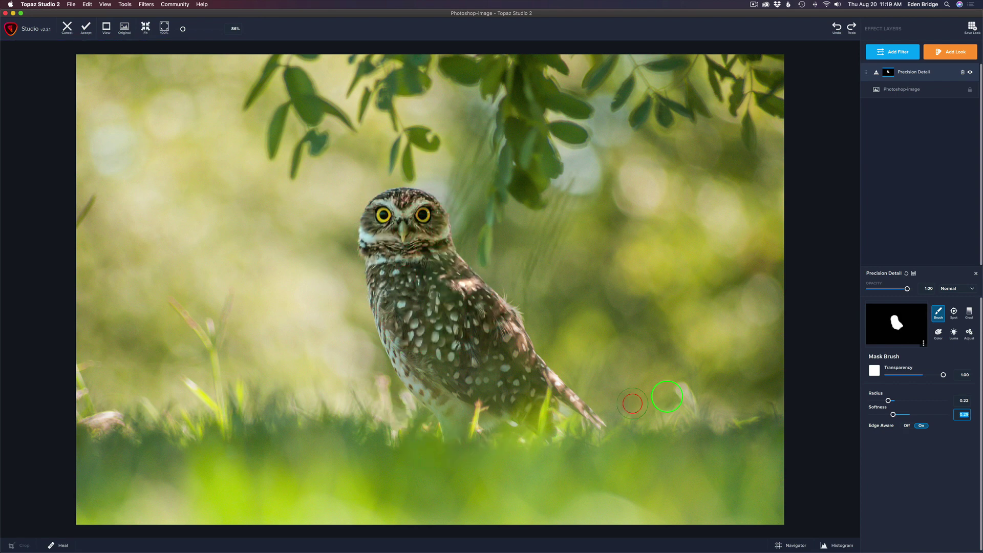
Step: Set the mask brush transparency to 0.47 and paint the owl's lower body
left_click_drag(943, 375, 920, 375)
left_click(915, 376)
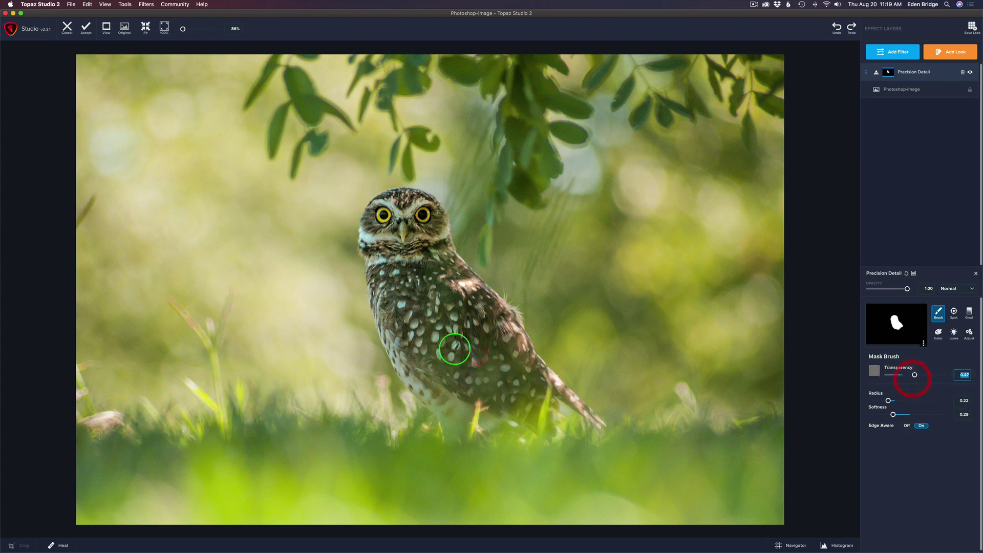
mouse_move(396, 343)
left_mouse_down()
mouse_move(438, 391)
mouse_move(410, 340)
mouse_move(497, 397)
mouse_move(436, 336)
mouse_move(489, 369)
mouse_move(466, 327)
mouse_move(518, 377)
mouse_move(490, 313)
mouse_move(502, 317)
mouse_move(538, 385)
mouse_move(512, 372)
left_mouse_up()
Step: Compare the masked owl image with the original several times
left_click(803, 251)
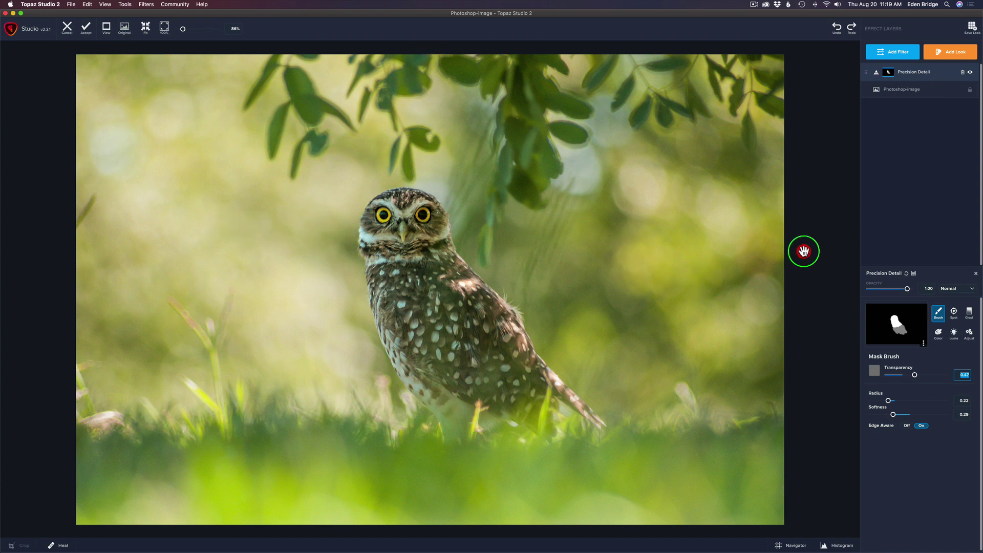
left_click(803, 251)
left_click(803, 251)
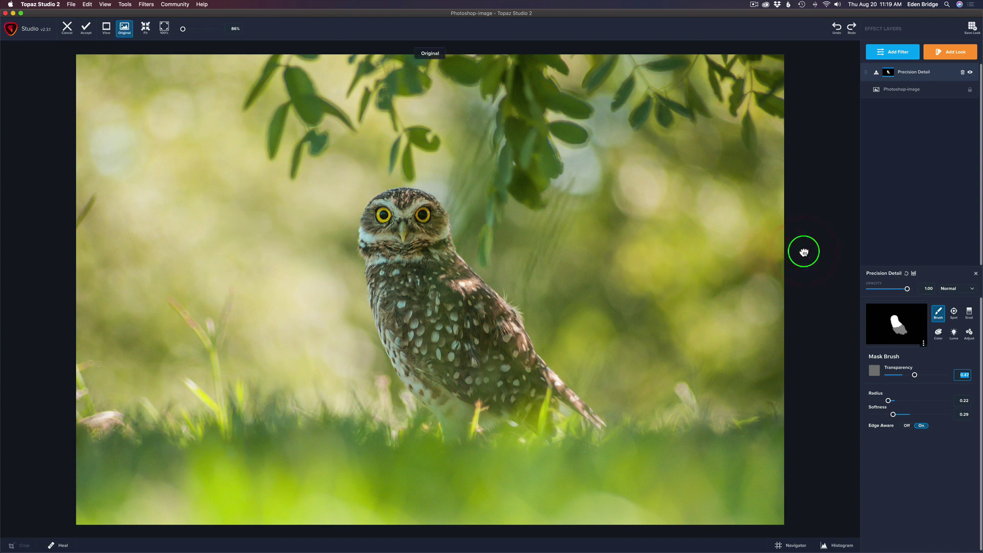
left_click(803, 251)
left_click(803, 251)
left_click(804, 251)
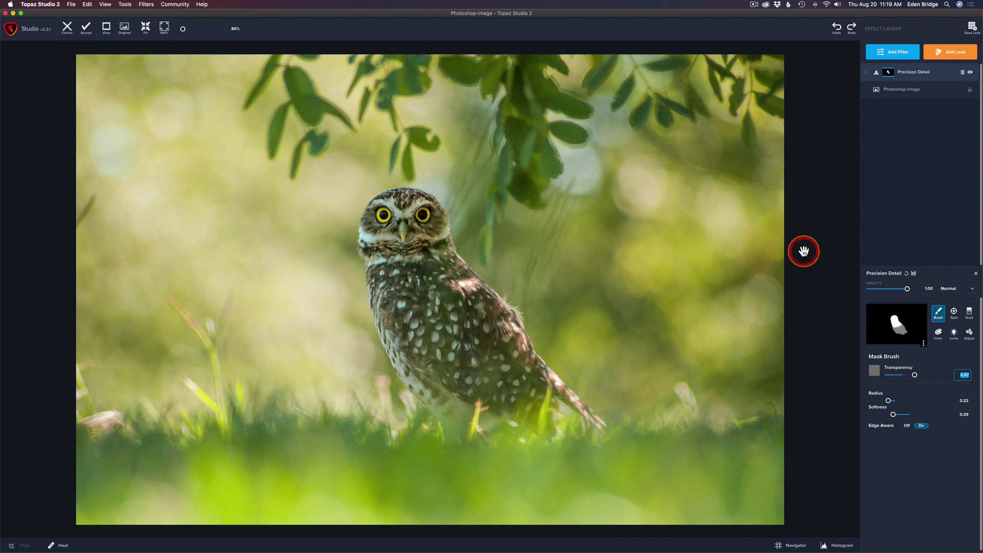
left_click(803, 251)
left_click(803, 251)
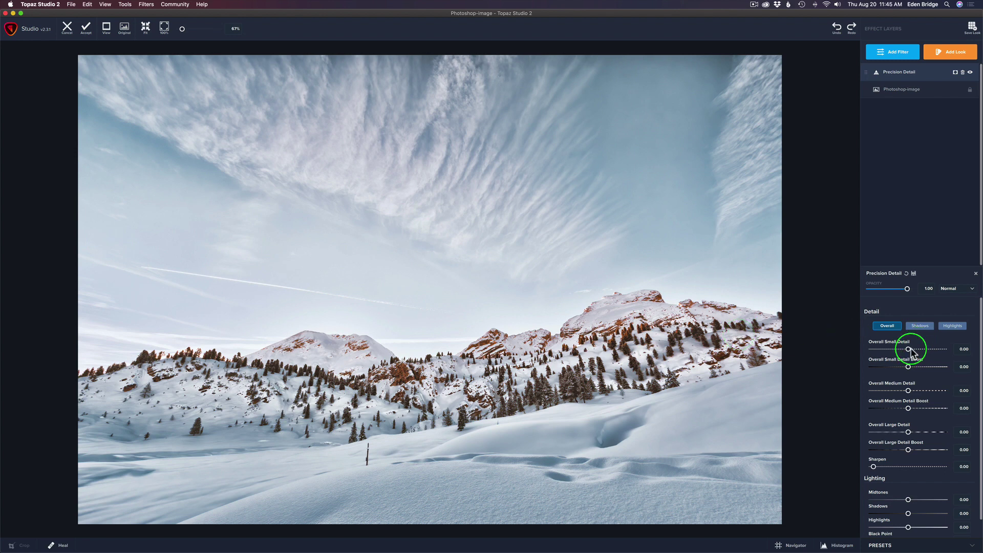
Step: Set the snowy mountain photo's Overall Small Detail to 0.26, Overall Medium Detail to 0.15 and Overall Large Detail to 0.09
left_click_drag(908, 349, 920, 349)
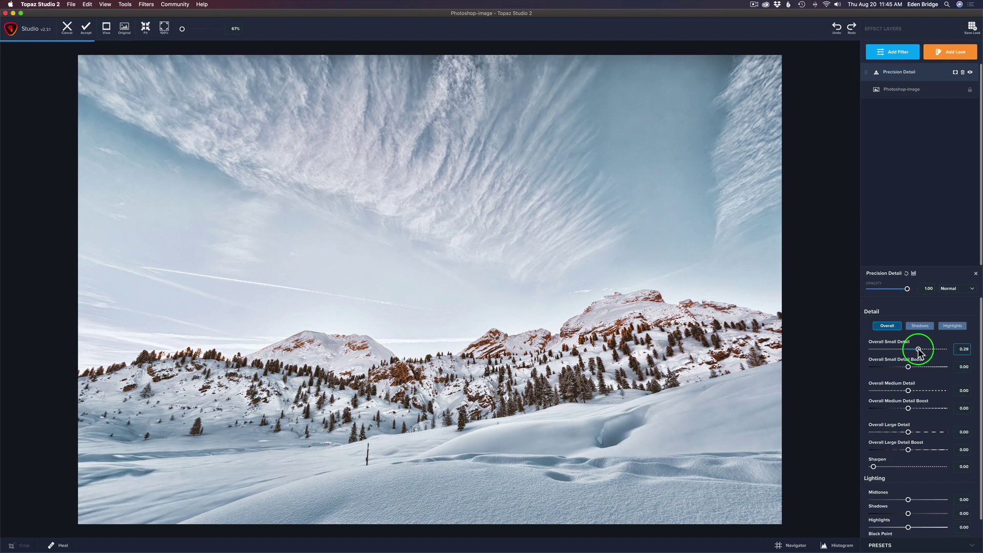
left_click_drag(919, 350, 917, 350)
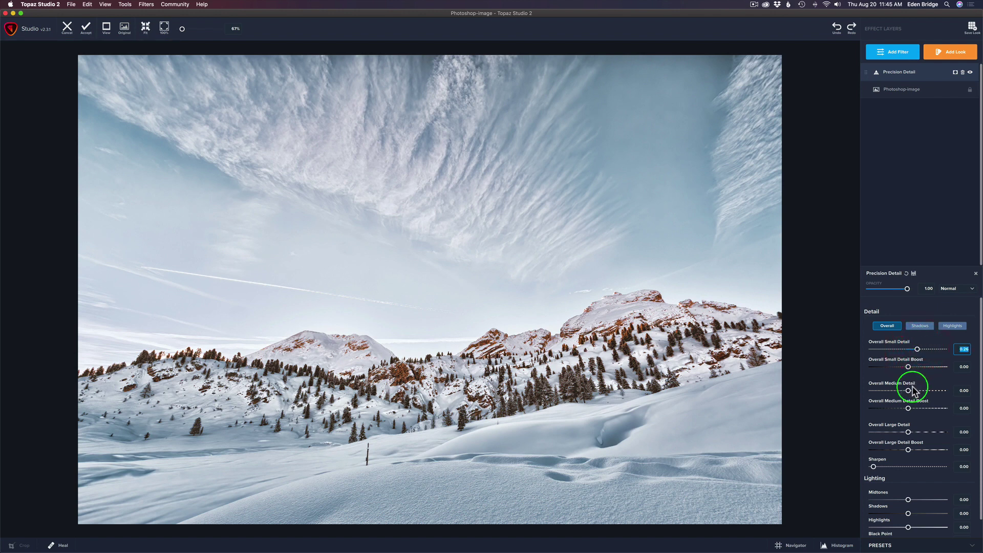
left_click_drag(908, 390, 915, 393)
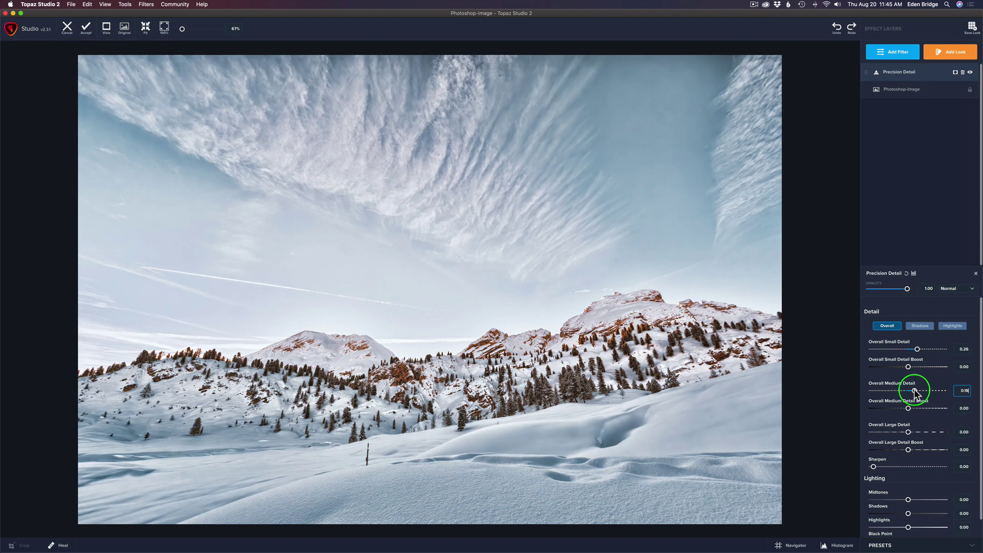
left_click_drag(915, 392, 914, 392)
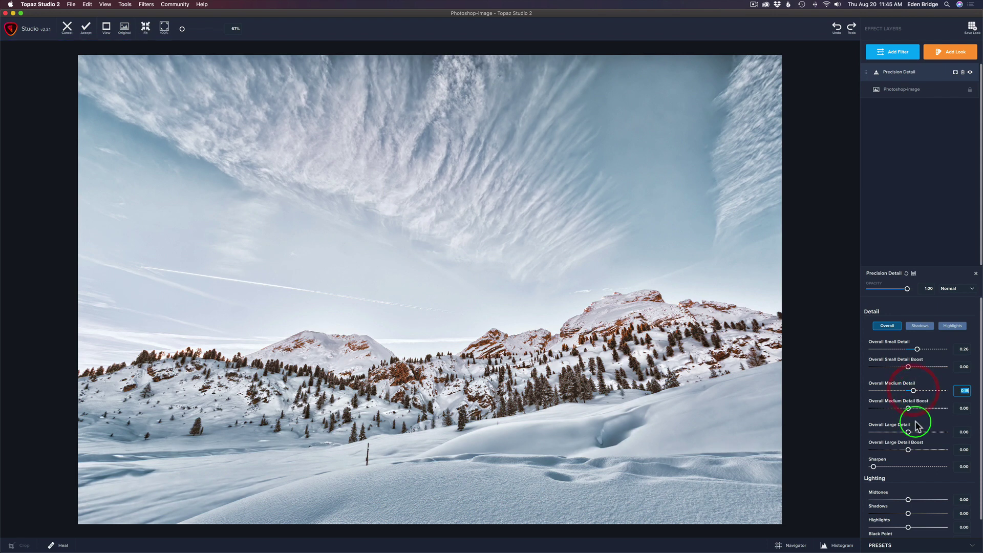
left_click_drag(908, 432, 914, 434)
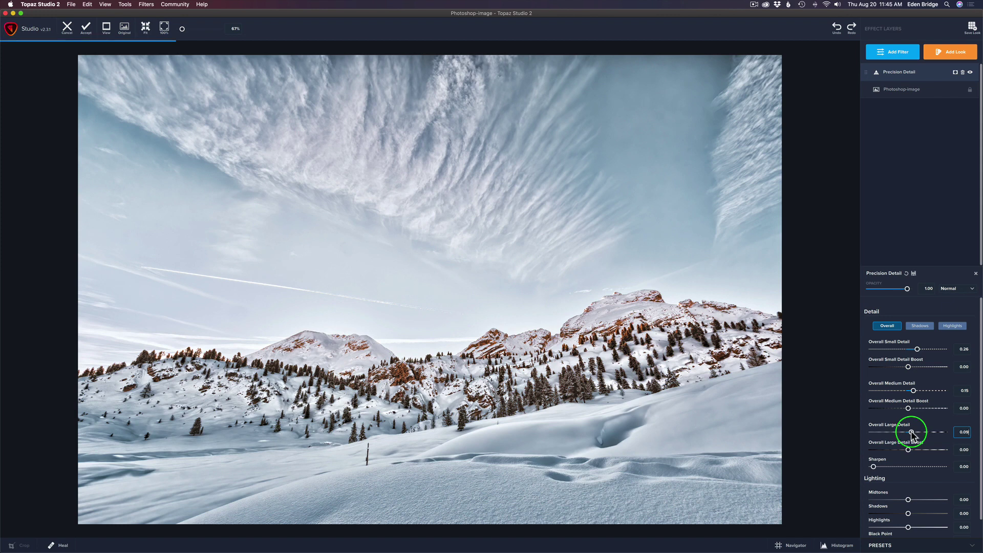
left_click(912, 432)
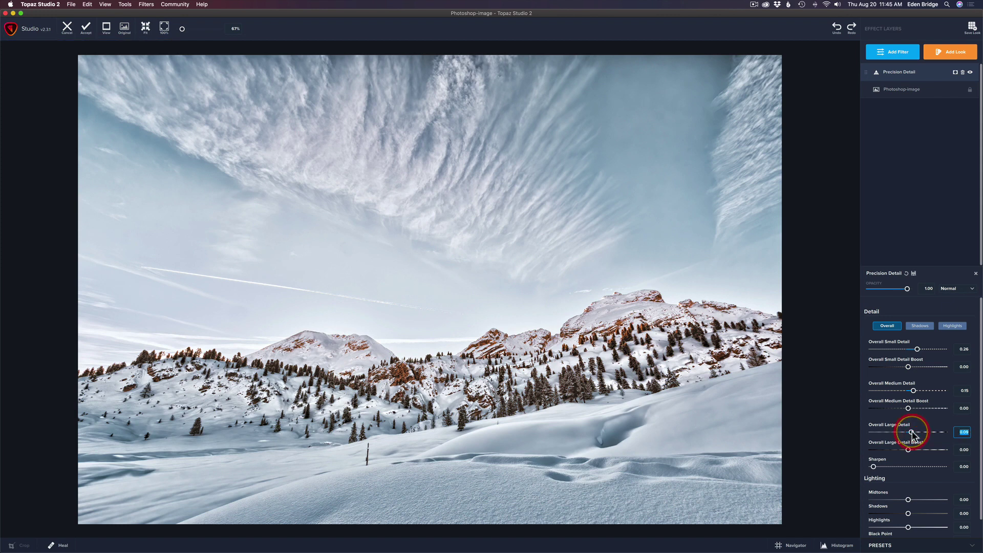
Step: Try Highlight Small Detail at 1.00, reset it, and set it to 0.07
left_click(952, 326)
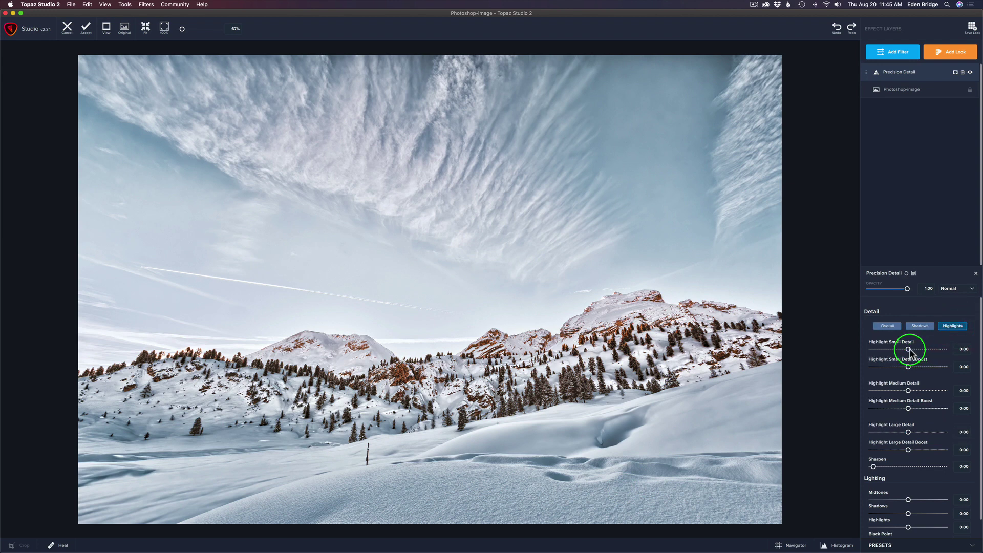
mouse_move(909, 351)
left_mouse_down()
mouse_move(948, 358)
mouse_move(921, 358)
left_mouse_up()
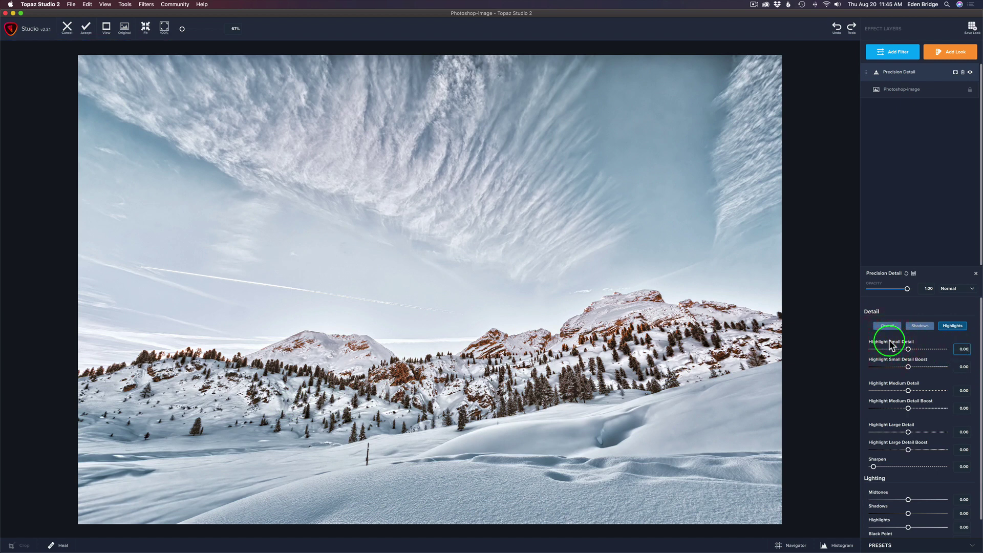
left_click_drag(909, 350, 943, 350)
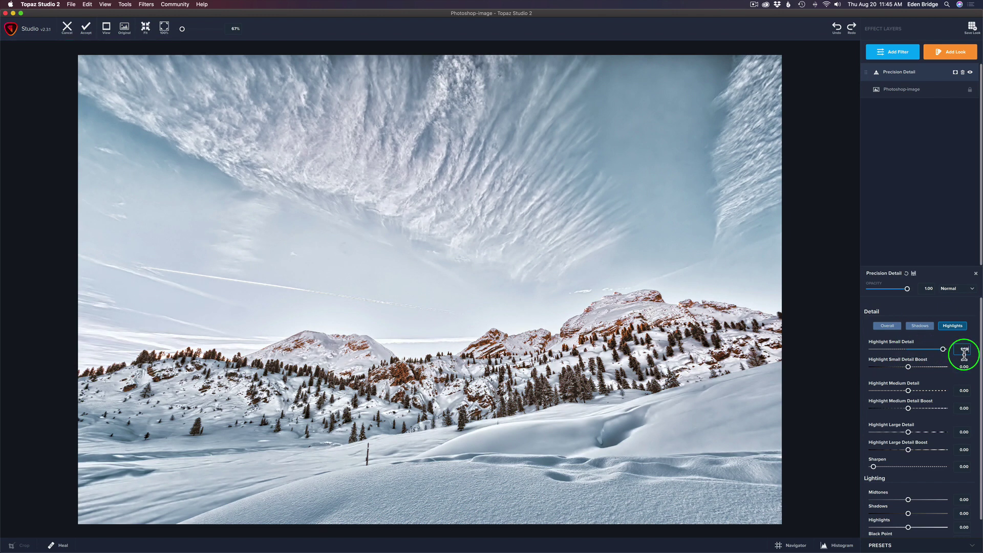
left_click(964, 353)
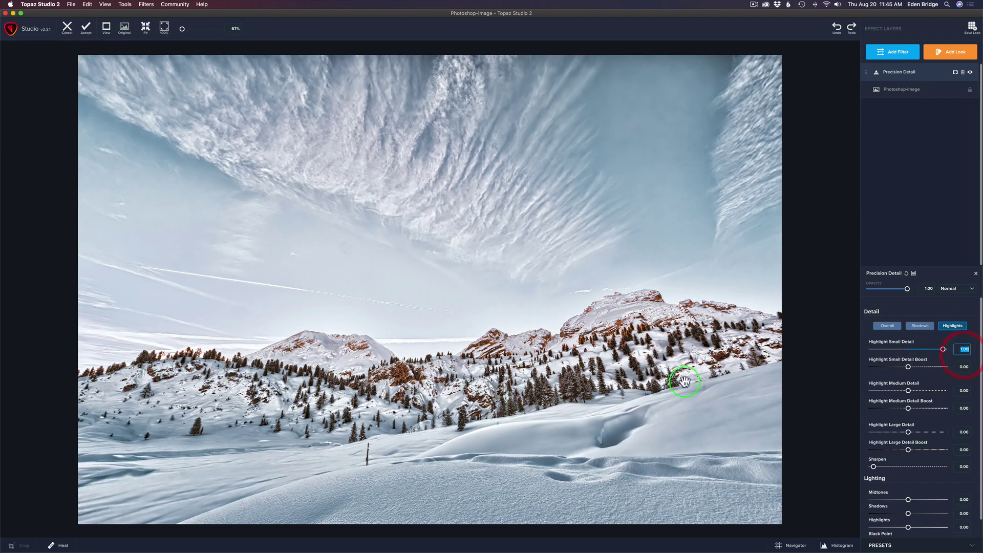
double_click(885, 343)
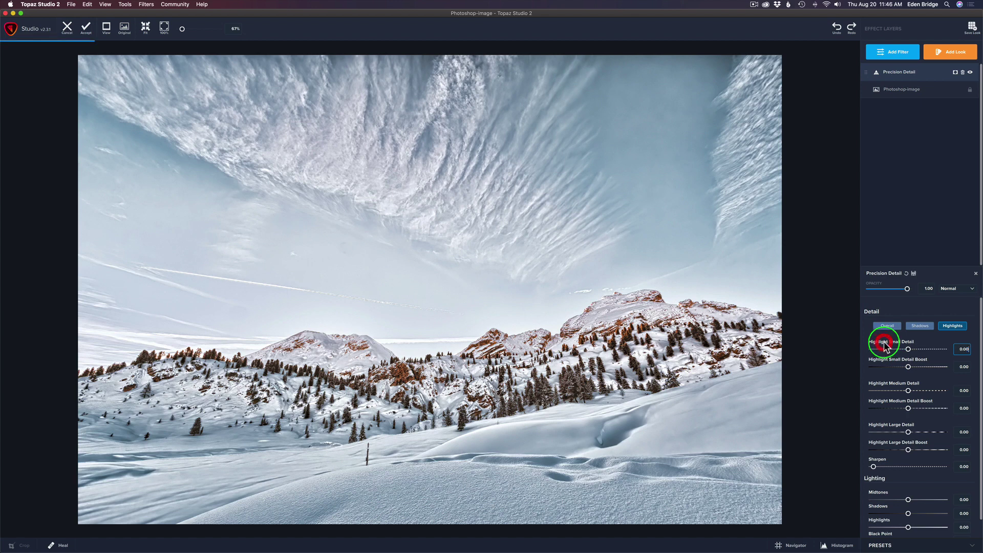
left_click_drag(899, 352, 911, 352)
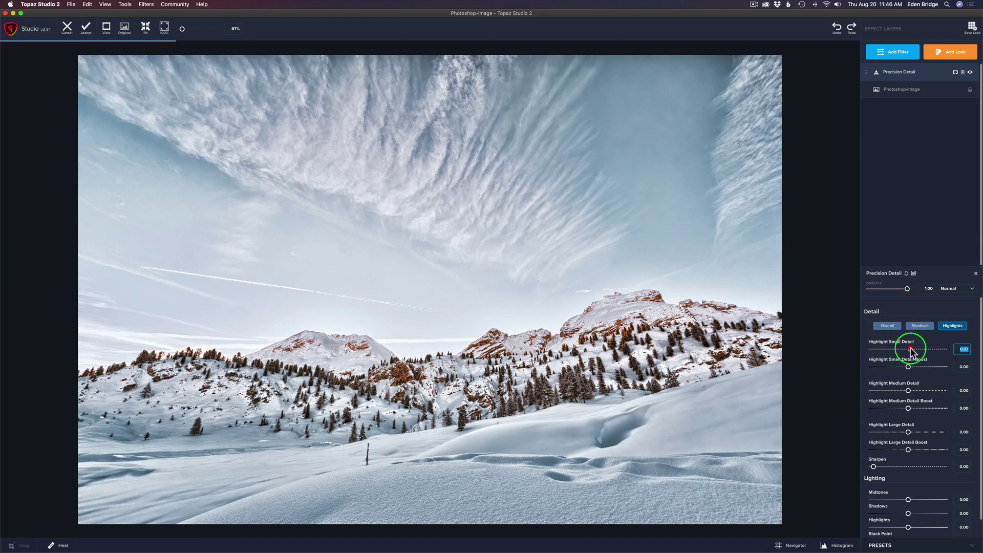
left_click(910, 352)
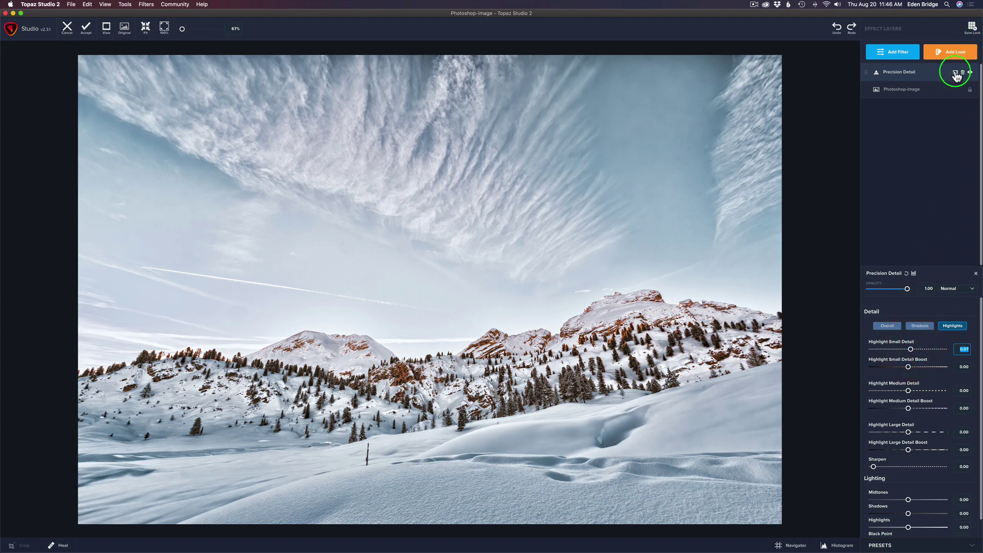
Step: Add a layer mask to the Precision Detail filter and invert it to black
left_click(955, 74)
right_click(923, 344)
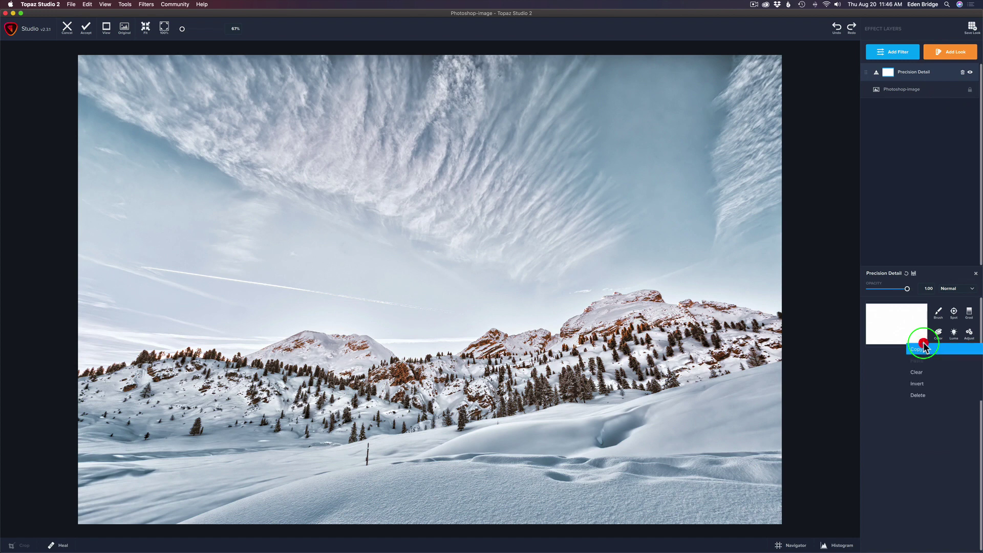
left_click(916, 348)
right_click(922, 362)
left_click(921, 384)
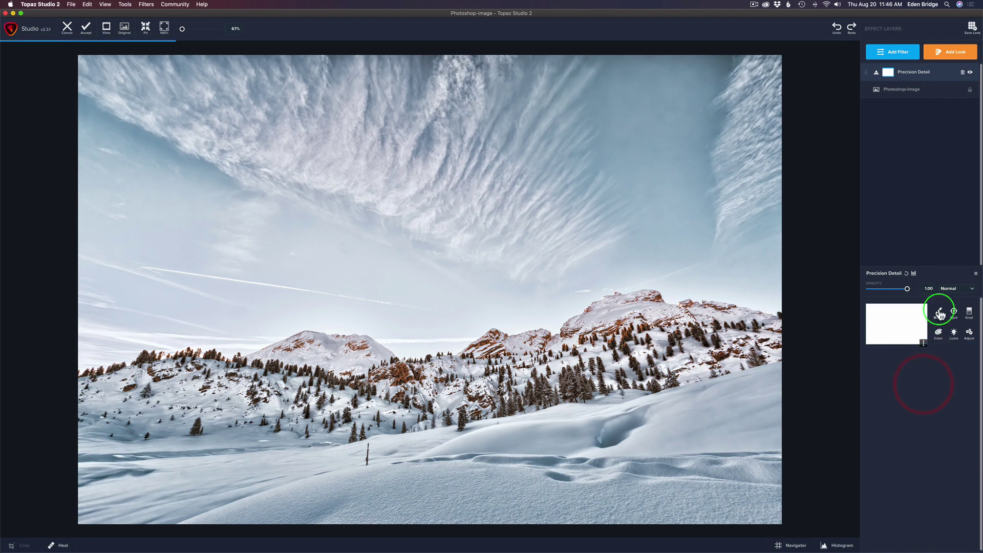
Step: Paint the mask white over the foreground snow with brush transparency 1.00, radius 0.43 and softness 0.20
left_click(940, 313)
left_click(894, 402)
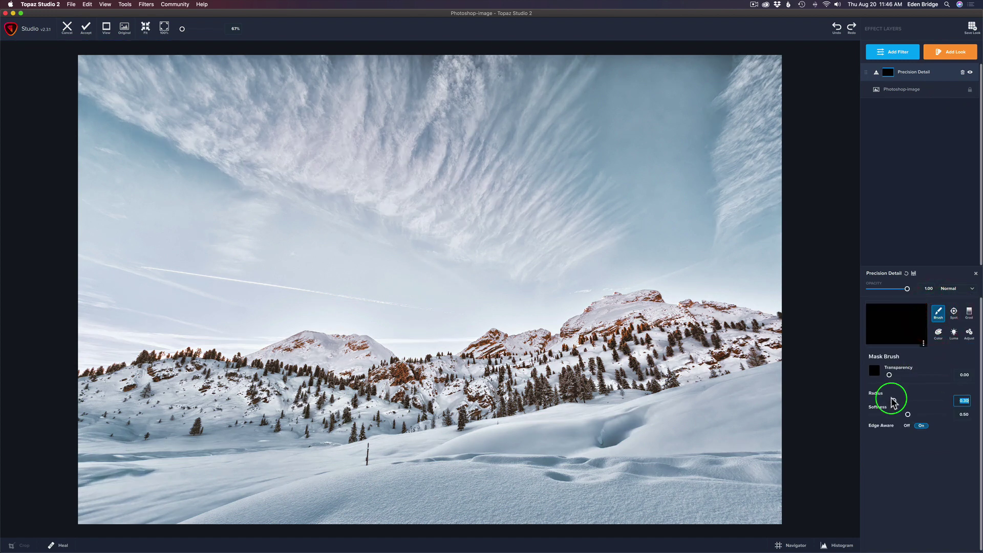
mouse_move(894, 402)
left_mouse_down()
mouse_move(904, 404)
mouse_move(888, 414)
left_mouse_up()
left_click(908, 415)
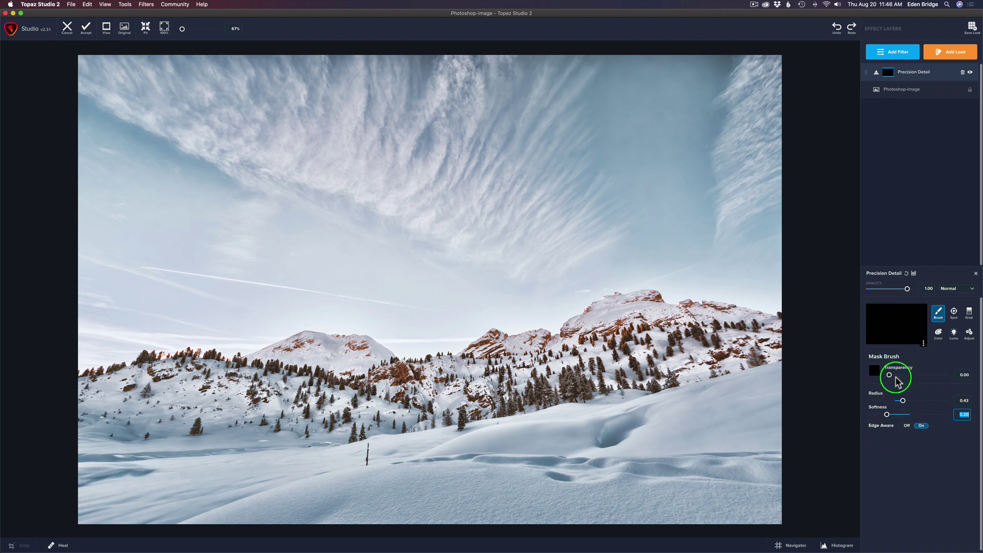
left_click_drag(888, 377, 966, 378)
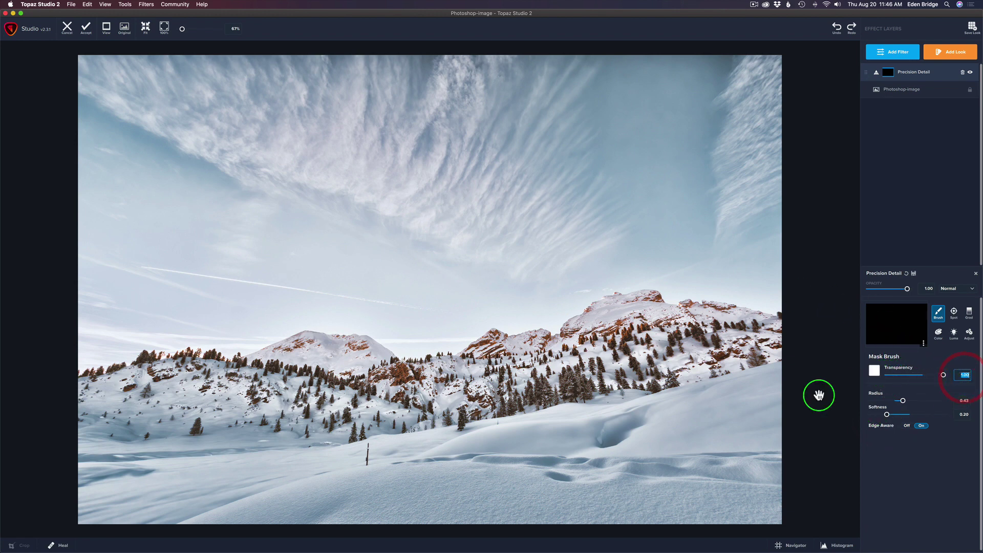
mouse_move(401, 487)
left_mouse_down()
mouse_move(300, 500)
mouse_move(205, 524)
left_mouse_up()
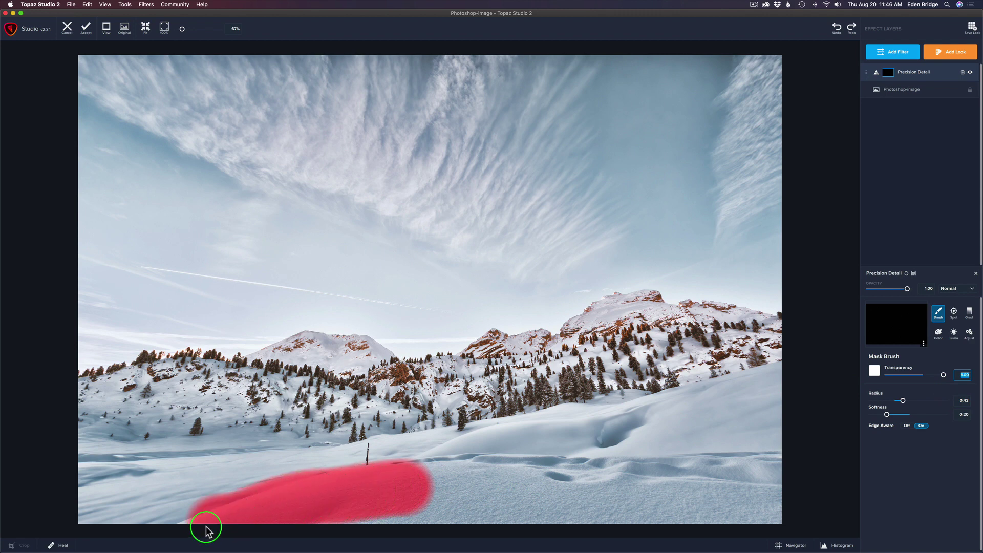
mouse_move(366, 502)
left_mouse_down()
mouse_move(484, 483)
mouse_move(768, 484)
mouse_move(554, 488)
mouse_move(395, 510)
mouse_move(674, 508)
mouse_move(769, 503)
mouse_move(781, 493)
mouse_move(776, 482)
mouse_move(755, 479)
mouse_move(768, 480)
mouse_move(745, 503)
left_mouse_up()
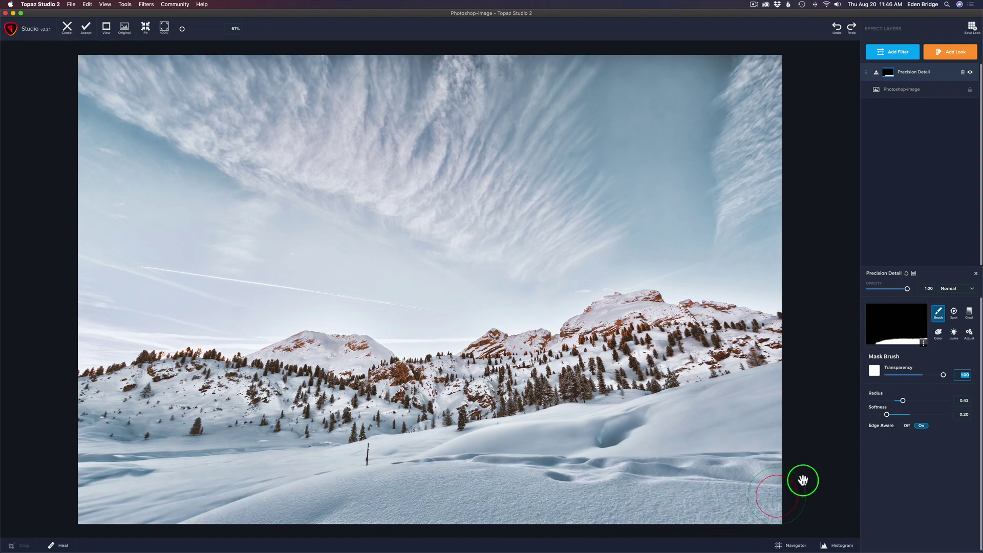
Step: Paint the mountains and wooded slopes into the mask at brush transparency 0.68 and compare with the original
left_click_drag(943, 373, 926, 376)
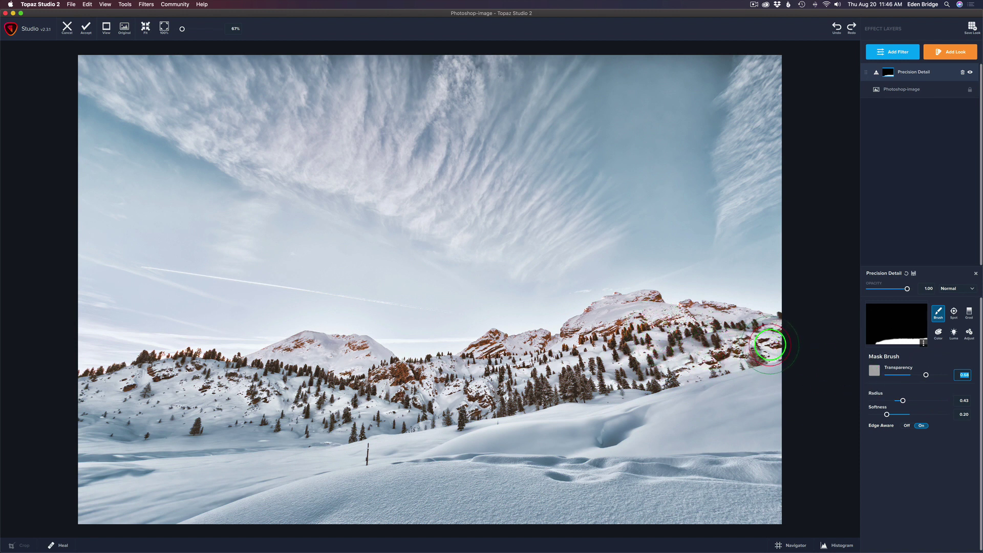
mouse_move(768, 343)
left_mouse_down()
mouse_move(619, 317)
mouse_move(569, 349)
mouse_move(445, 377)
mouse_move(393, 383)
mouse_move(374, 367)
mouse_move(308, 356)
mouse_move(140, 388)
mouse_move(85, 403)
mouse_move(282, 393)
mouse_move(99, 444)
mouse_move(114, 449)
mouse_move(88, 495)
mouse_move(126, 494)
mouse_move(100, 504)
mouse_move(119, 503)
mouse_move(175, 491)
mouse_move(155, 504)
mouse_move(310, 444)
mouse_move(230, 472)
mouse_move(396, 437)
mouse_move(784, 425)
mouse_move(762, 377)
mouse_move(674, 360)
mouse_move(283, 398)
mouse_move(177, 421)
mouse_move(154, 439)
mouse_move(95, 425)
mouse_move(652, 368)
mouse_move(557, 389)
mouse_move(766, 386)
mouse_move(747, 374)
mouse_move(779, 340)
mouse_move(754, 380)
left_mouse_up()
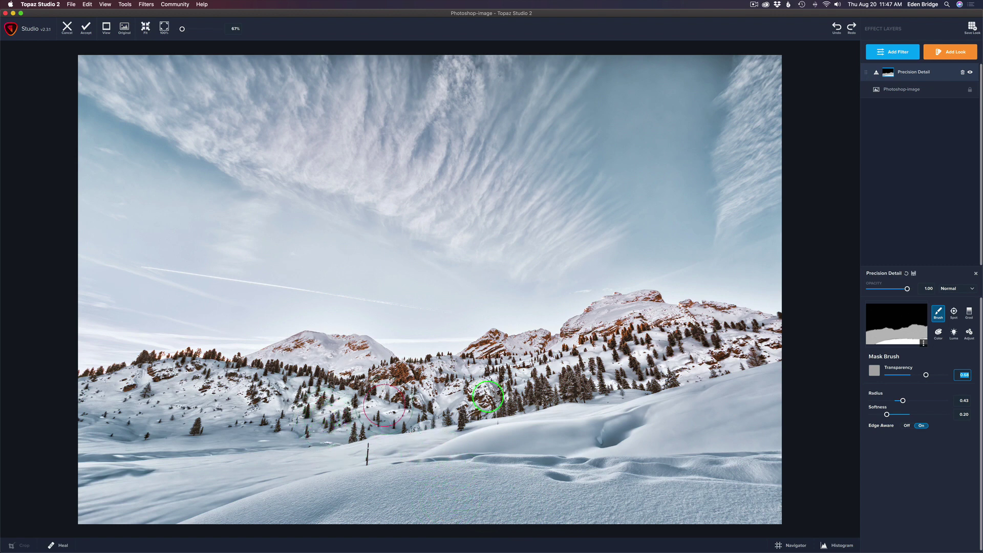
key("backslash")
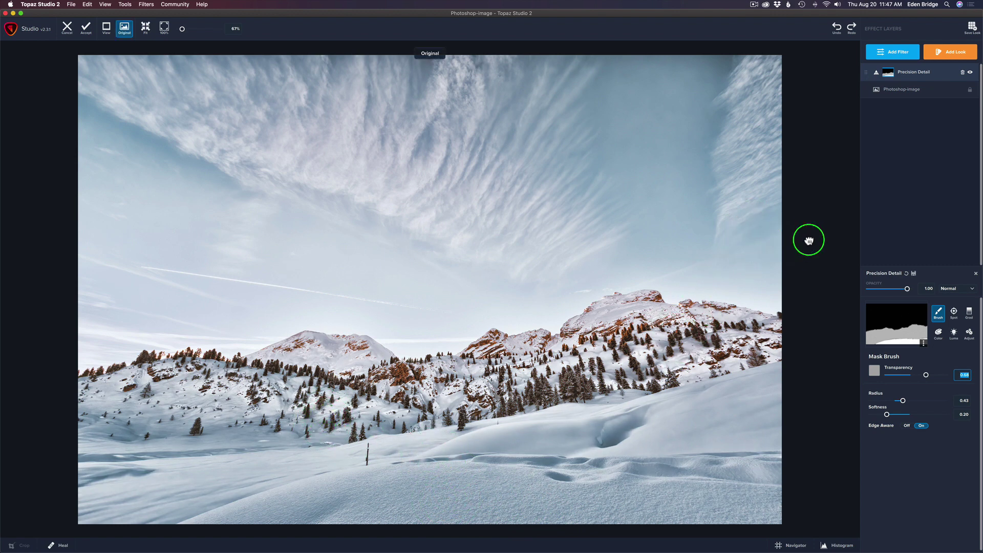
left_click(808, 240)
left_click(809, 240)
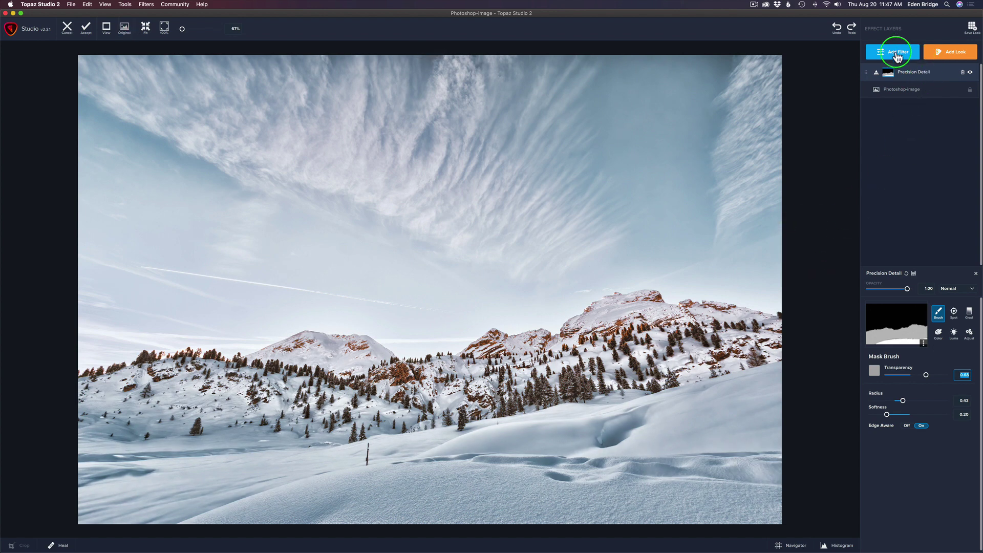
Step: Add a second Precision Detail filter with Overall Small Detail -0.48, Overall Medium Detail -0.26 and Overall Large Detail -0.33
left_click(897, 53)
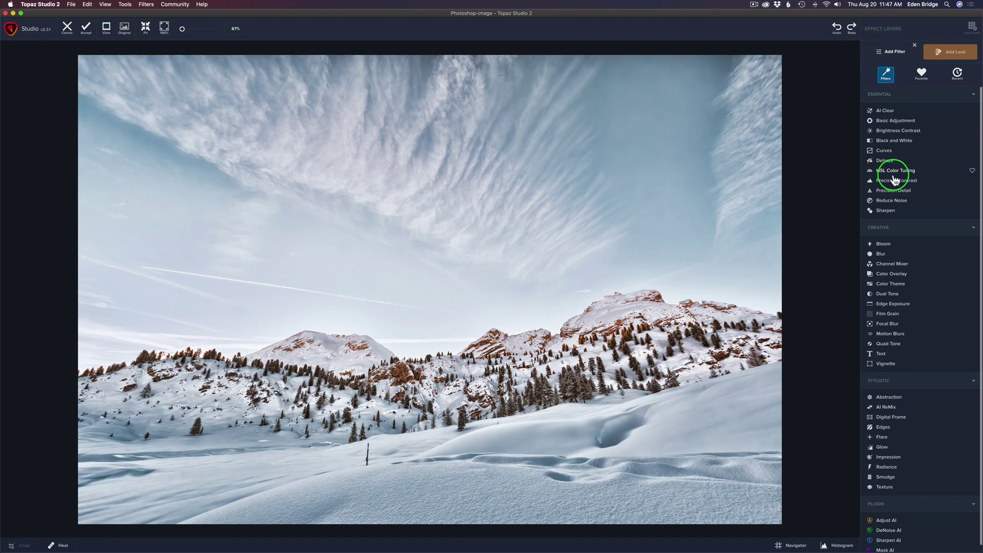
left_click(899, 194)
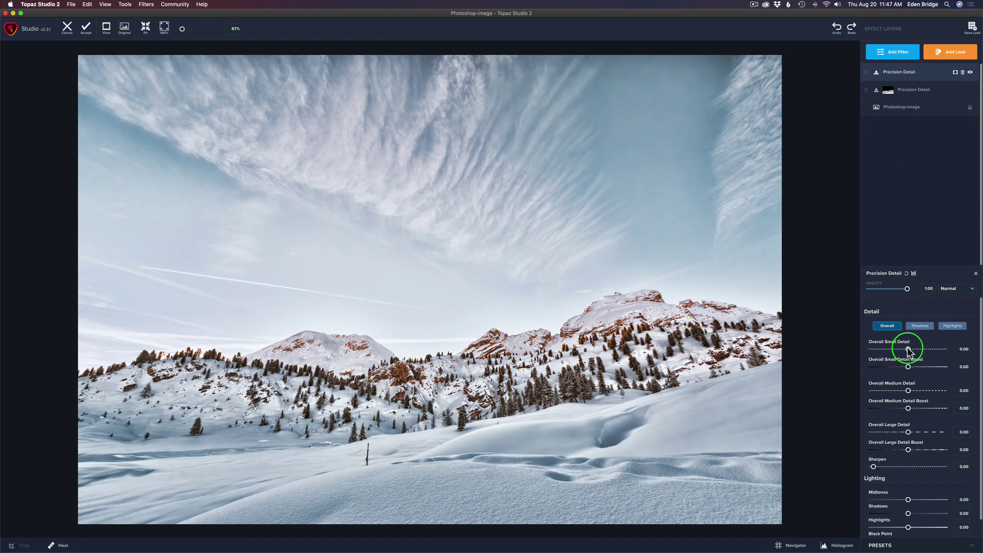
left_click_drag(908, 351, 893, 350)
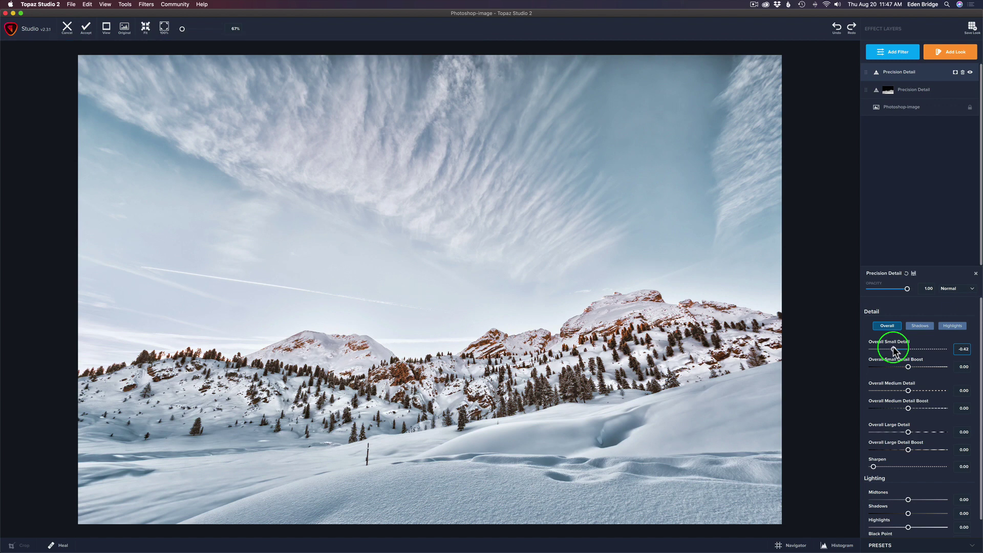
left_click_drag(893, 351, 891, 351)
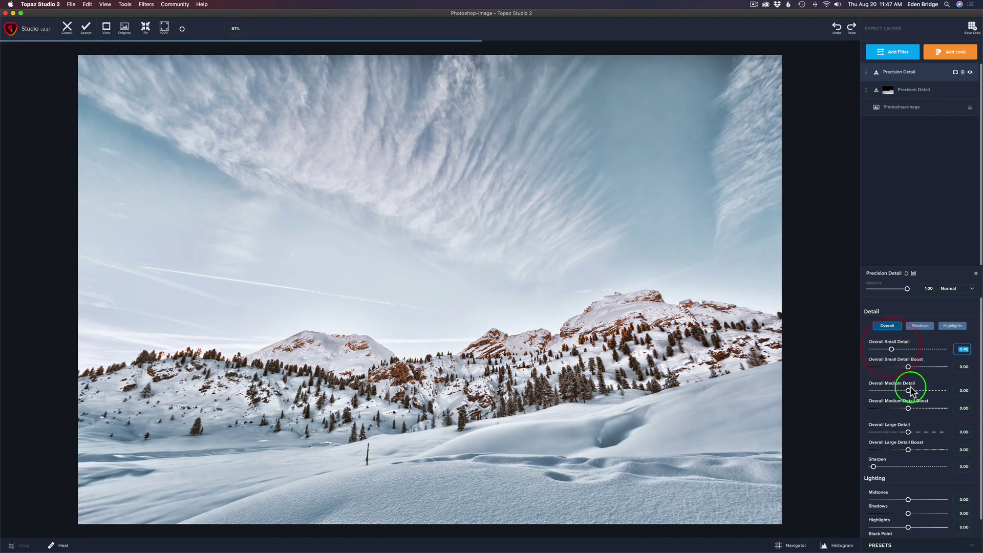
left_click_drag(908, 390, 901, 392)
left_click_drag(909, 432, 897, 431)
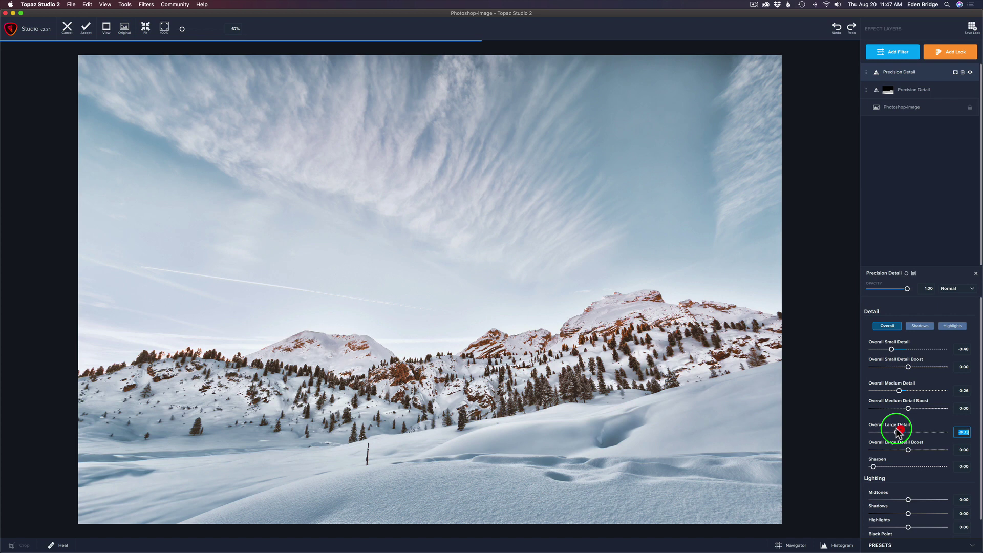
Step: Add a mask to the second Precision Detail layer and invert it to black
left_click(956, 74)
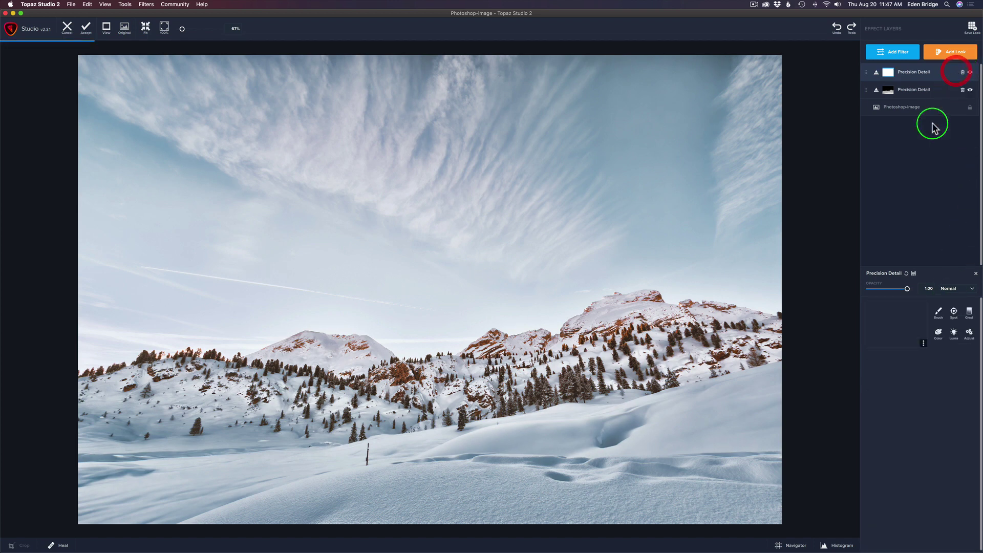
right_click(921, 342)
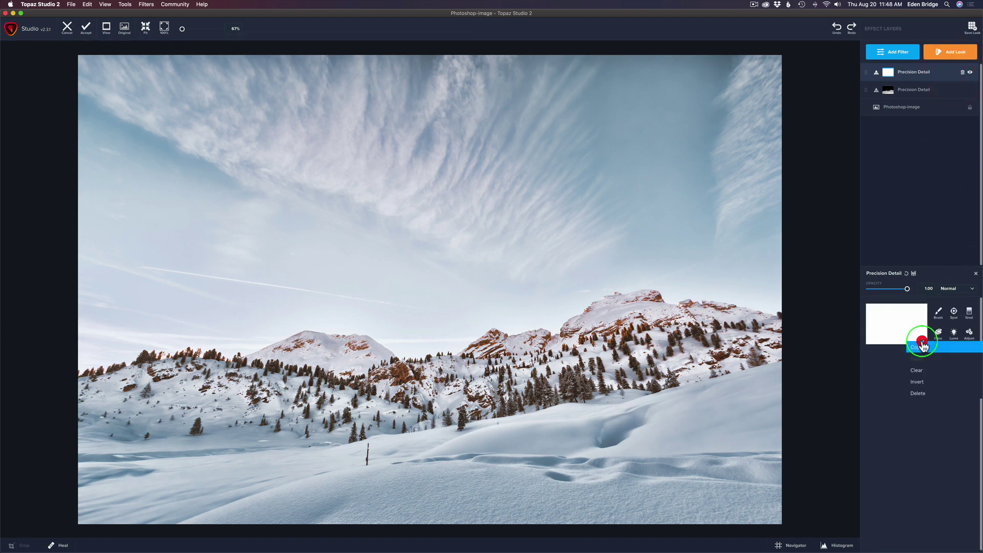
left_click(921, 382)
Step: Paint the mask white over the whole sky with brush radius 0.62 and softness 0.21, and compare with the original
left_click(938, 312)
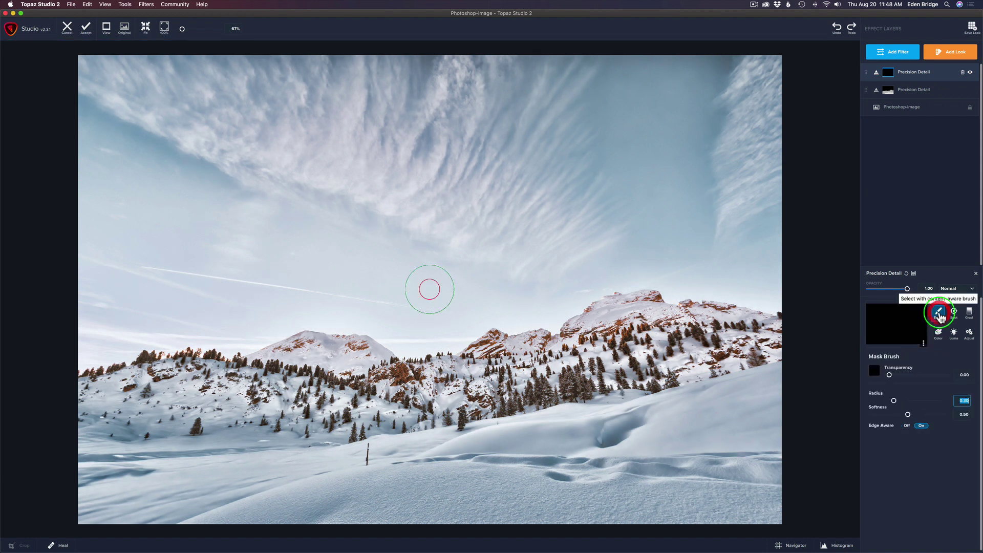
left_click_drag(889, 375, 958, 374)
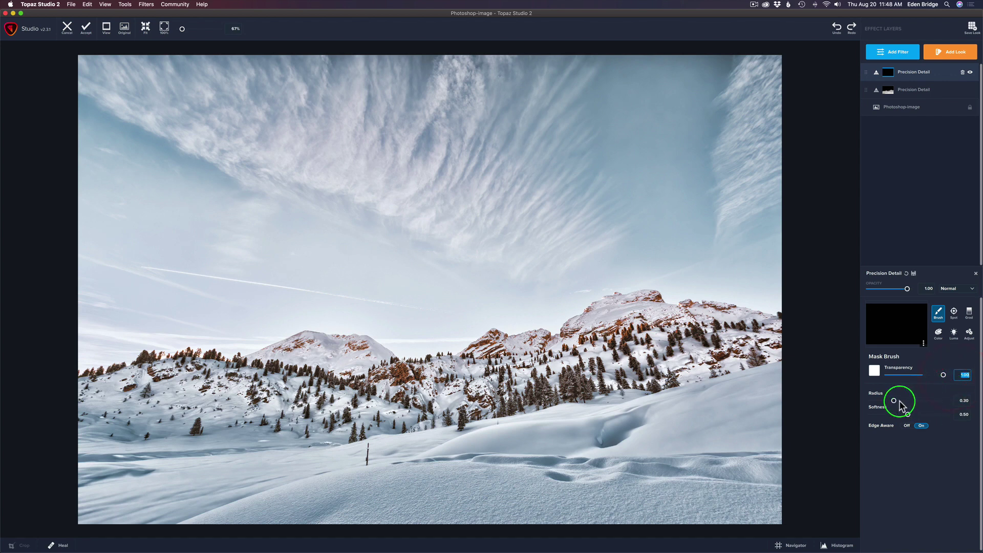
mouse_move(894, 400)
left_mouse_down()
mouse_move(916, 405)
mouse_move(885, 414)
mouse_move(916, 401)
left_mouse_up()
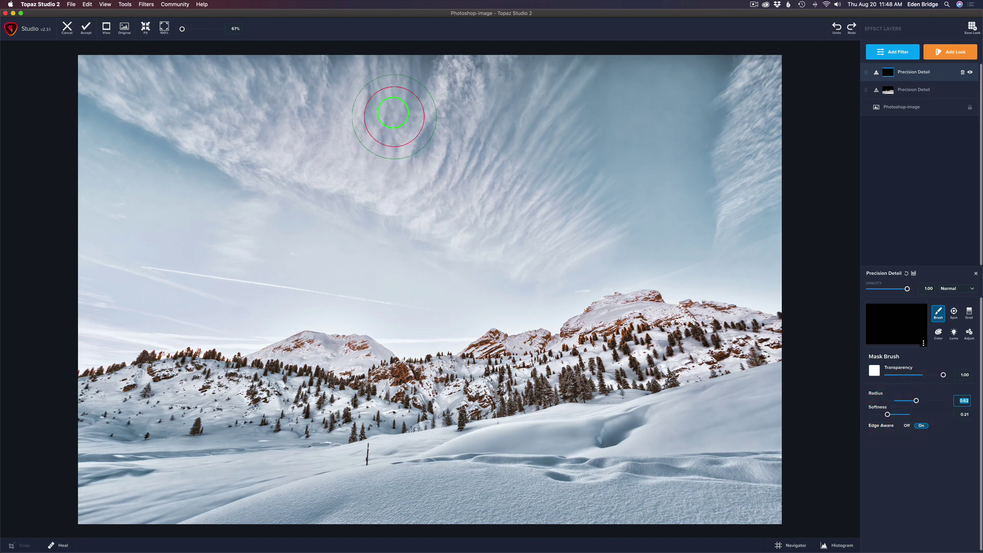
mouse_move(394, 85)
left_mouse_down()
mouse_move(86, 79)
mouse_move(455, 67)
mouse_move(758, 70)
mouse_move(635, 86)
mouse_move(272, 101)
mouse_move(90, 124)
mouse_move(784, 118)
mouse_move(514, 135)
mouse_move(71, 187)
mouse_move(408, 160)
mouse_move(772, 168)
mouse_move(439, 173)
mouse_move(106, 205)
mouse_move(753, 197)
mouse_move(266, 221)
mouse_move(72, 258)
mouse_move(608, 226)
mouse_move(768, 236)
mouse_move(776, 271)
mouse_move(685, 270)
mouse_move(647, 254)
mouse_move(553, 271)
mouse_move(547, 294)
mouse_move(559, 285)
mouse_move(419, 317)
mouse_move(450, 311)
mouse_move(441, 313)
mouse_move(424, 285)
mouse_move(333, 291)
mouse_move(402, 305)
mouse_move(365, 289)
mouse_move(305, 291)
mouse_move(245, 312)
mouse_move(400, 303)
mouse_move(305, 288)
mouse_move(237, 314)
mouse_move(311, 287)
mouse_move(99, 314)
mouse_move(83, 333)
mouse_move(200, 310)
mouse_move(149, 291)
left_mouse_up()
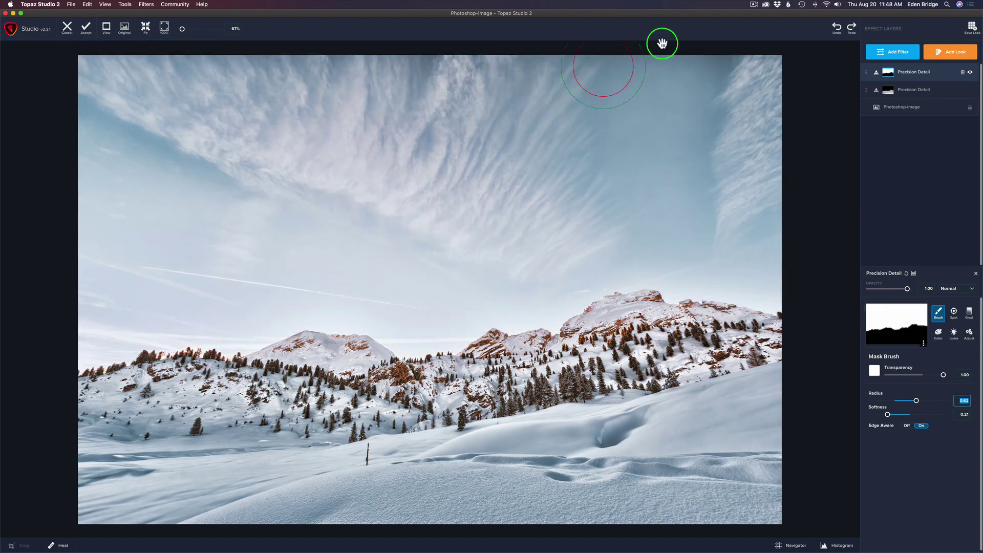
left_click(824, 278)
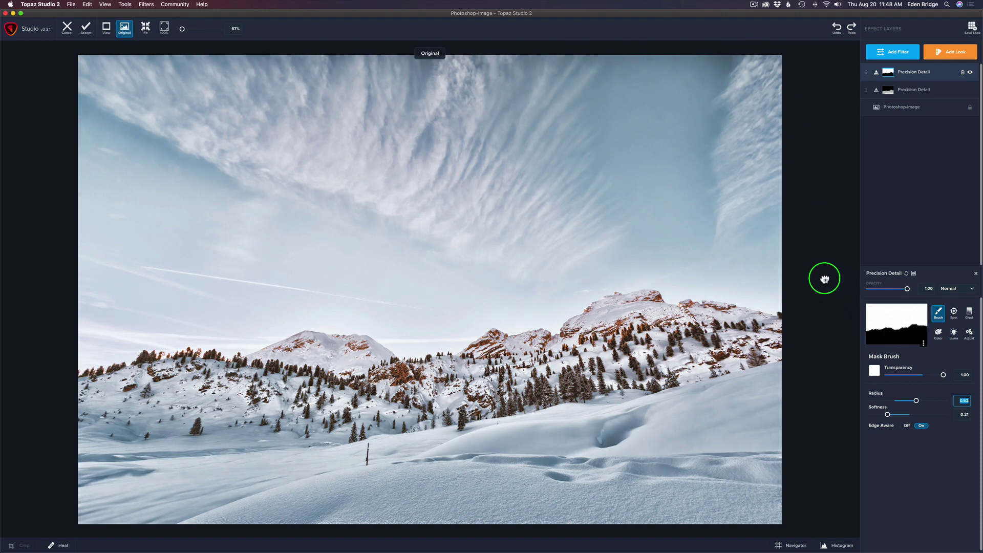
left_click(824, 278)
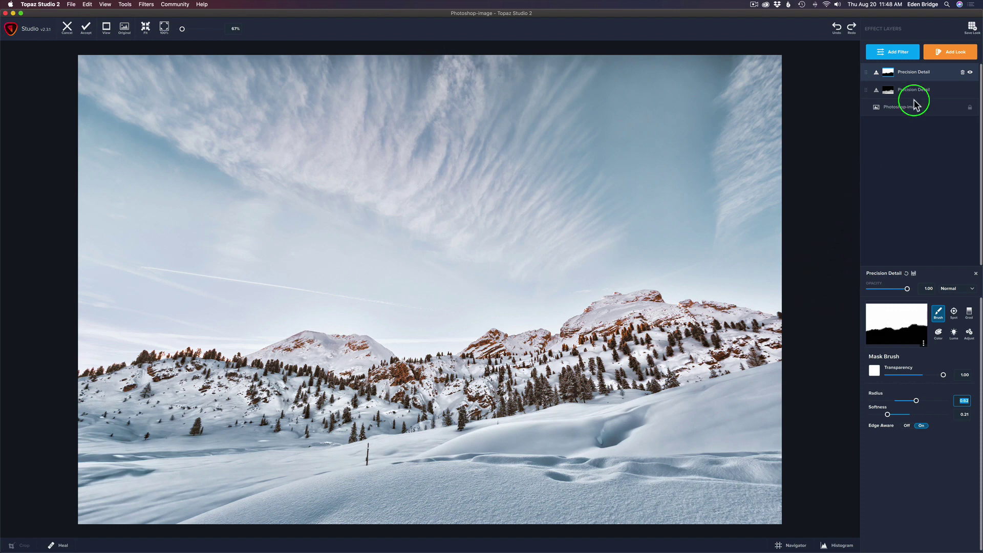
Step: Set the sky layer's Overall Medium Detail to -0.68 and compare the image with the original
left_click(916, 72)
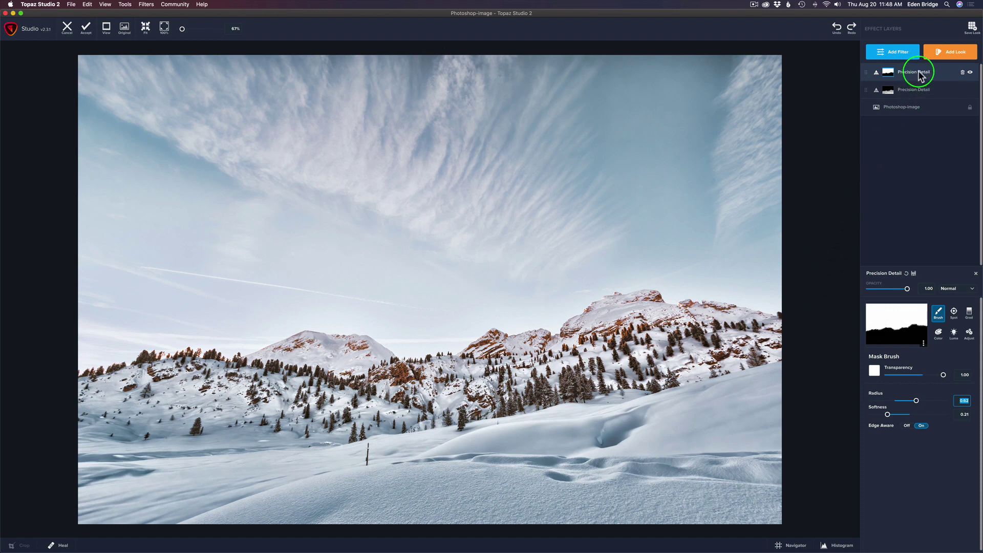
left_click(909, 390)
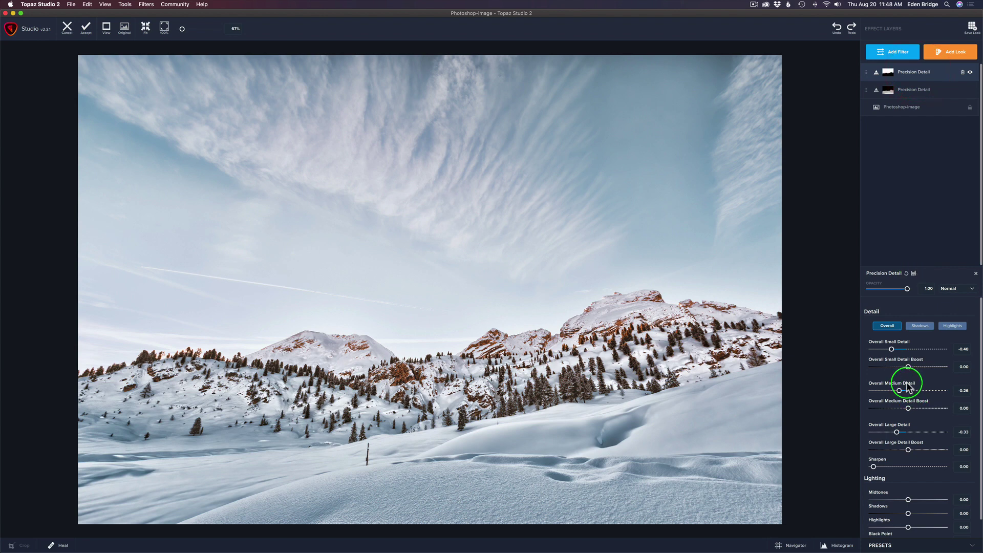
left_click_drag(909, 387, 882, 385)
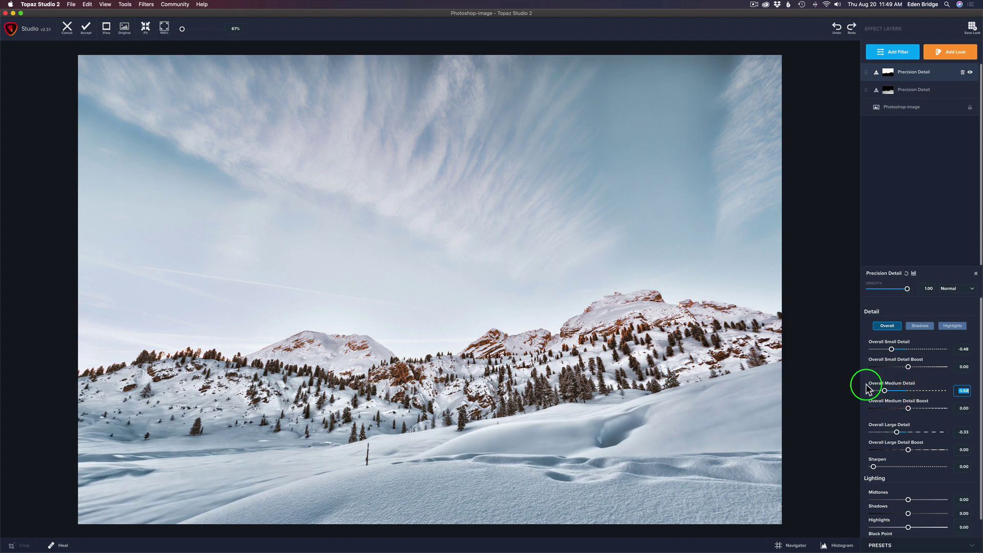
left_click(824, 332)
left_click_drag(824, 332, 825, 332)
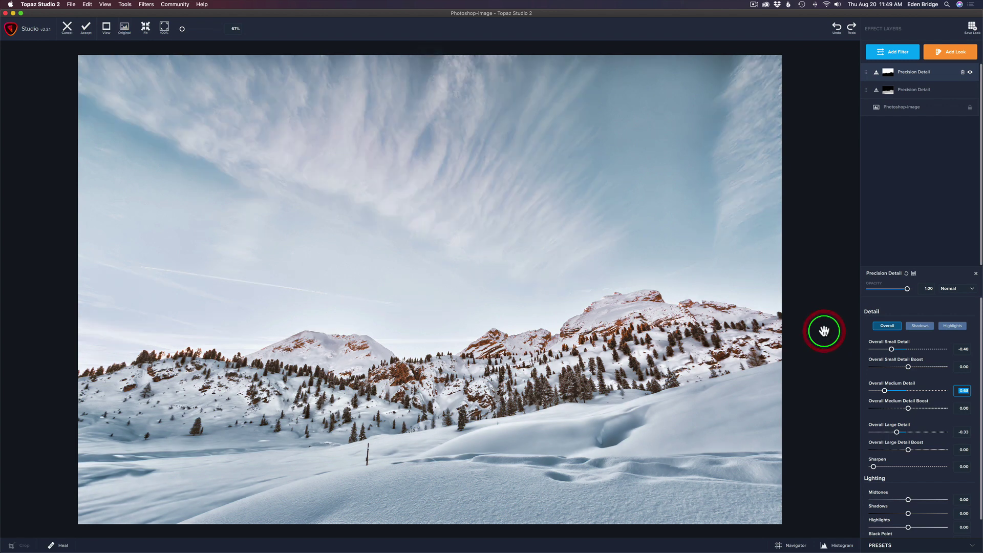